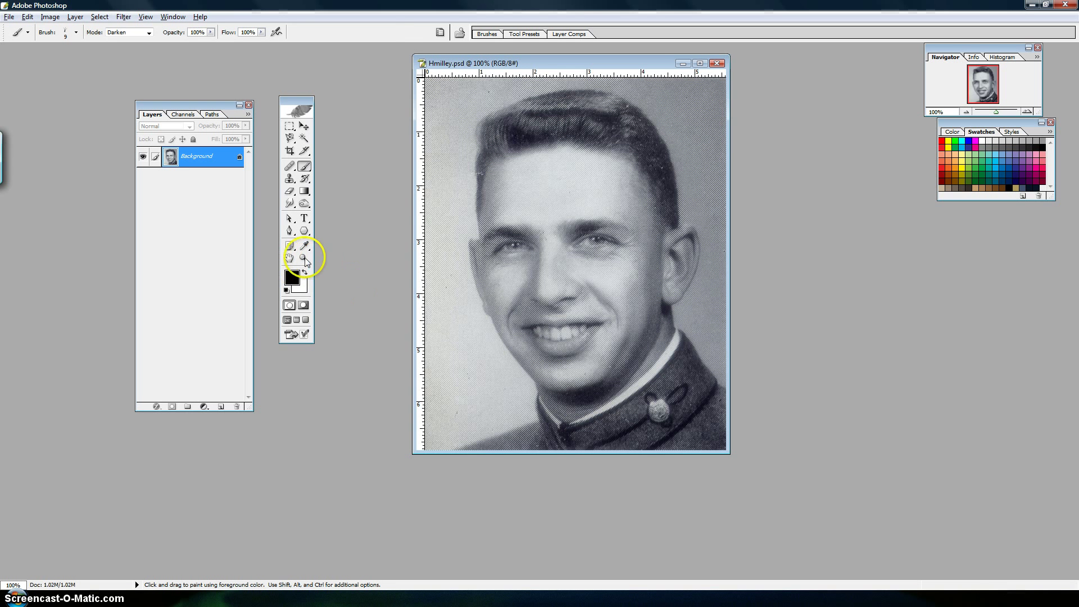
Step: Zoom in on the cheek to inspect the halftone dots, then fit the whole portrait in the window
click(304, 259)
drag(479, 271, 533, 302)
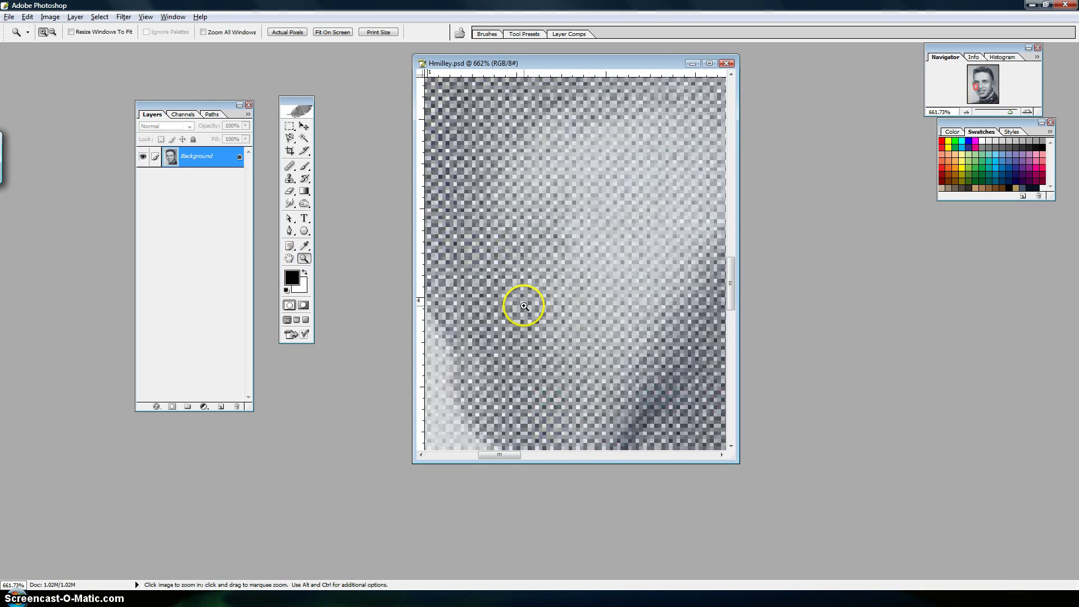
alt+click(524, 305)
alt+click(525, 306)
alt+click(529, 306)
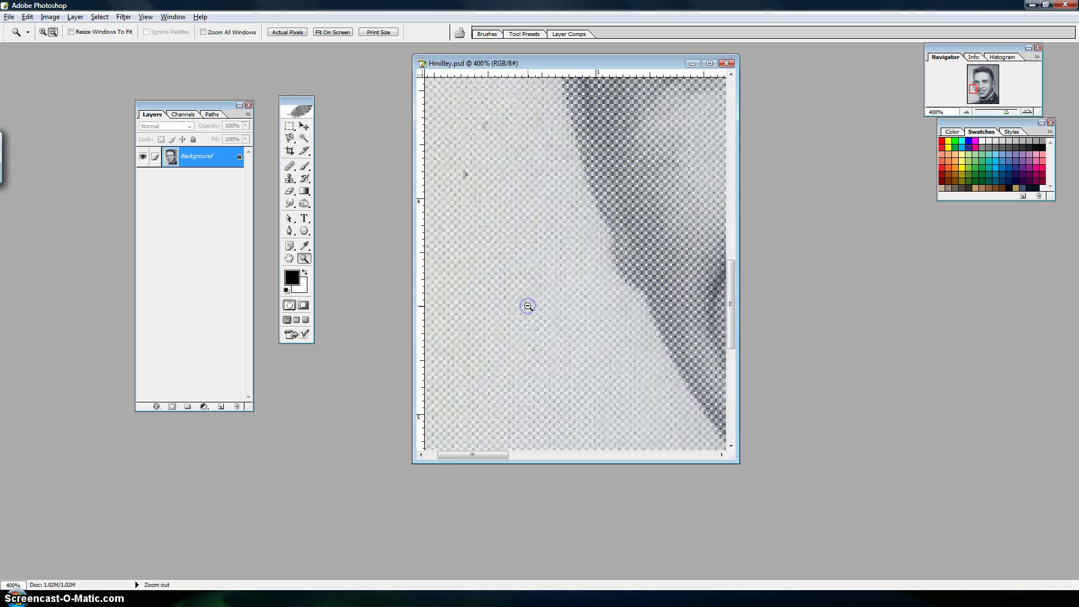
alt+click(528, 307)
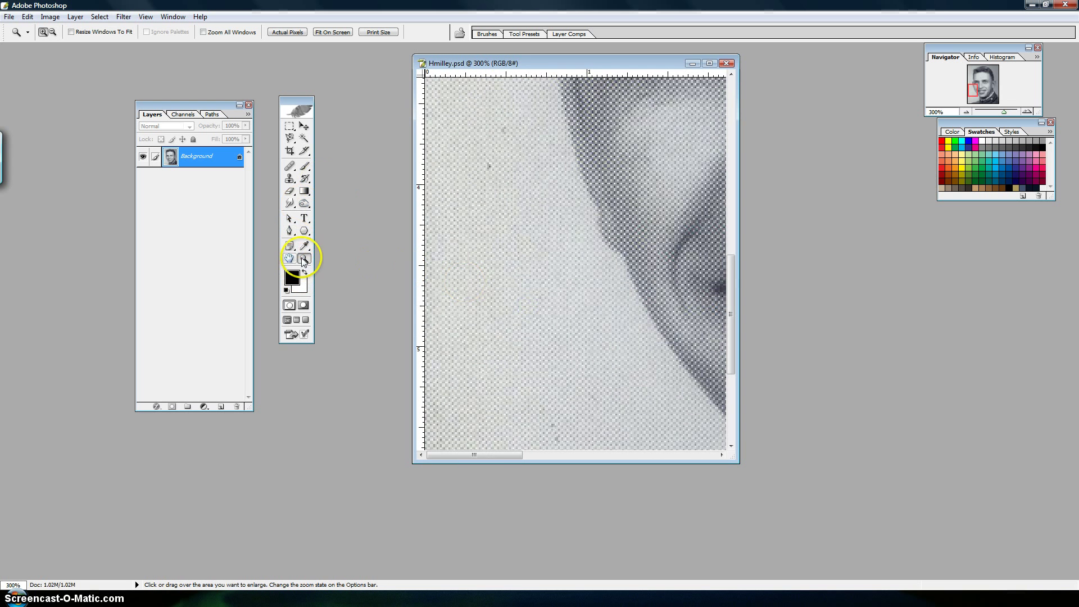
click(322, 32)
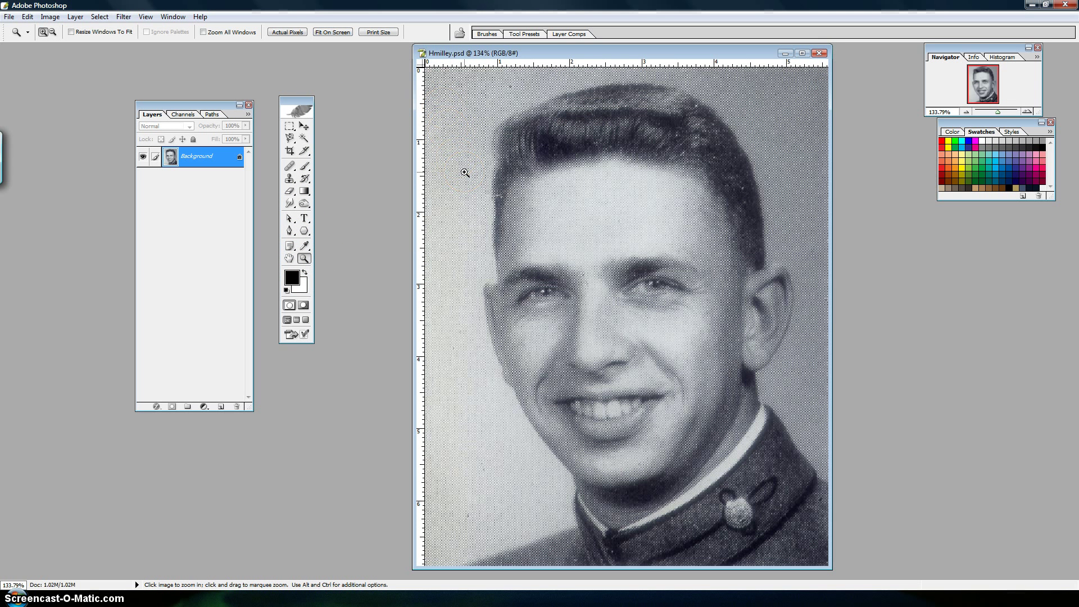
Step: Preview the photo's spectrum with Filter > Fourier Transform > FFT, then undo it
click(170, 17)
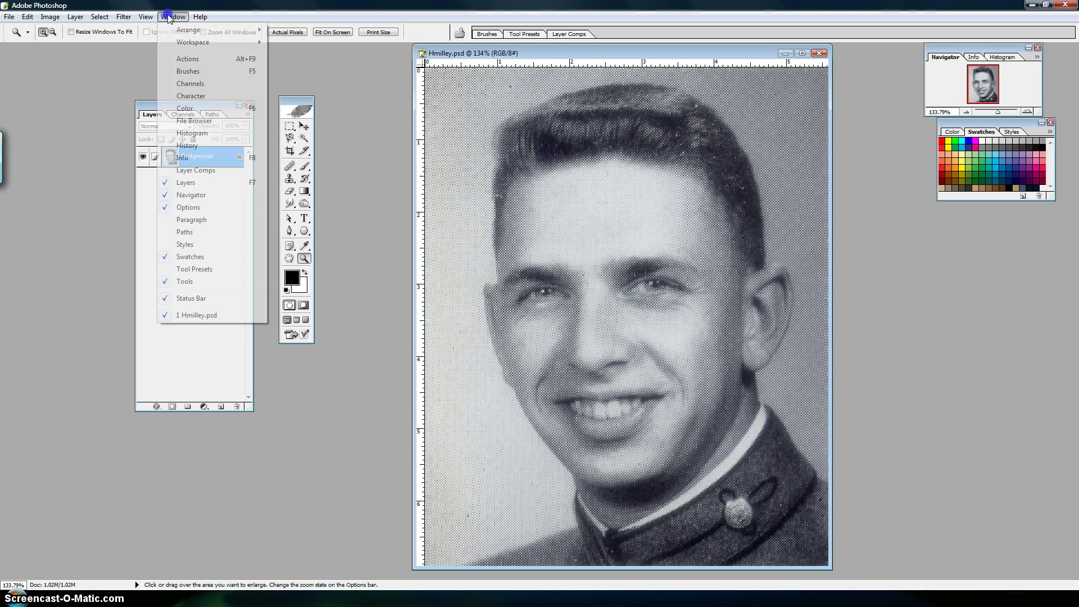
mouse_move(126, 17)
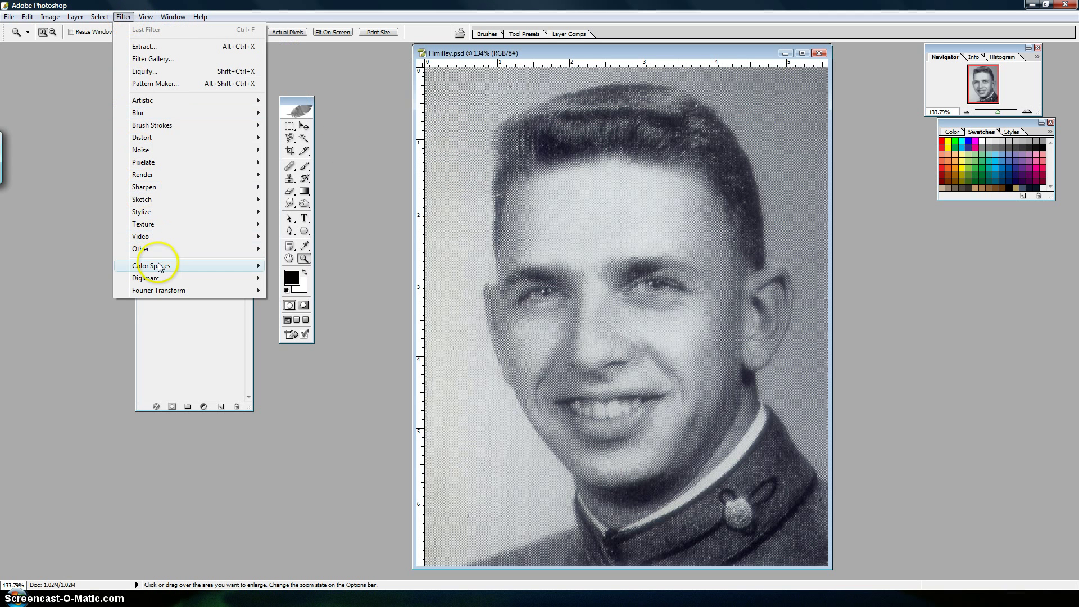
click(158, 291)
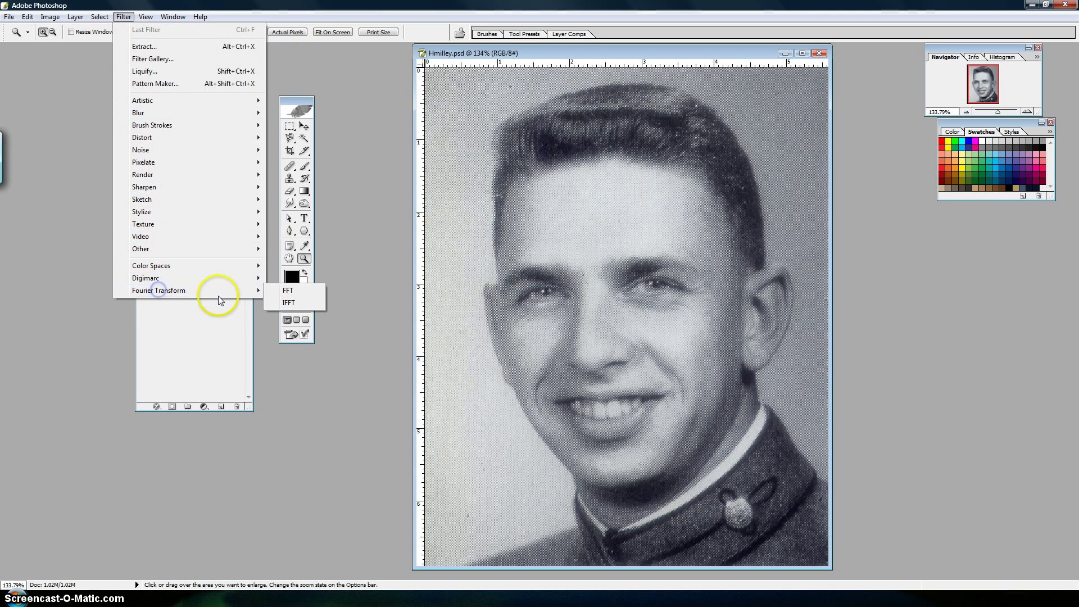
click(288, 290)
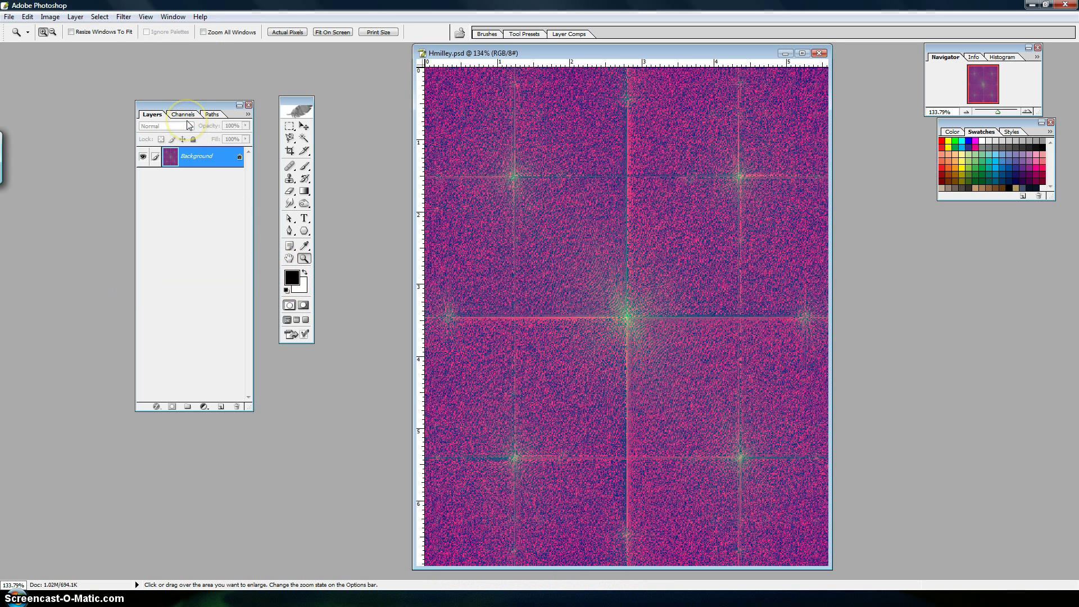
key(ctrl+z)
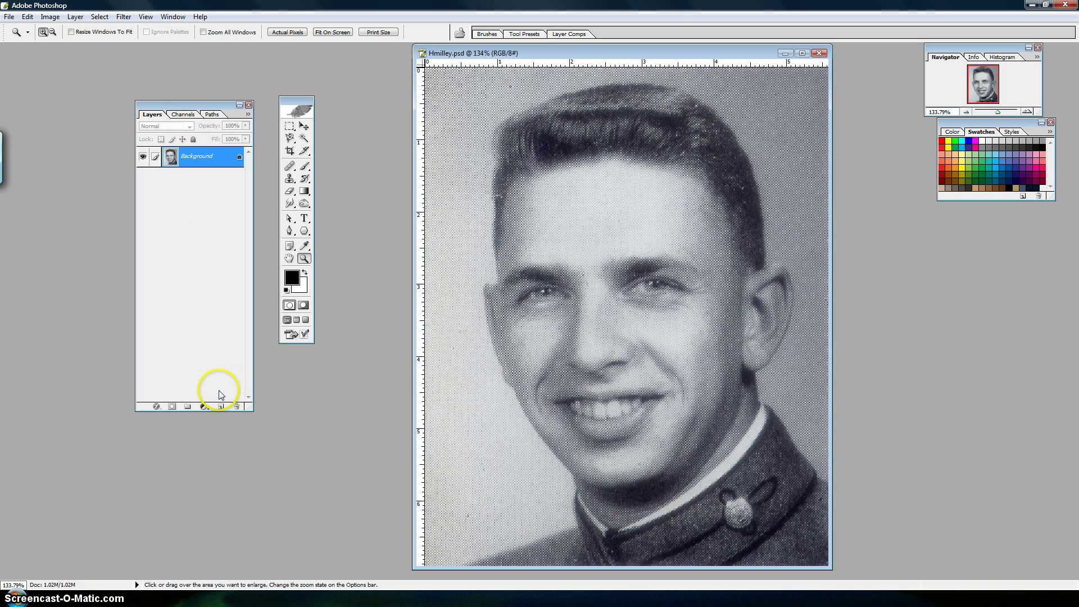
Step: Duplicate the Background layer as Layer 1 with Ctrl+J
key(ctrl+u)
key(Escape)
key(ctrl+j)
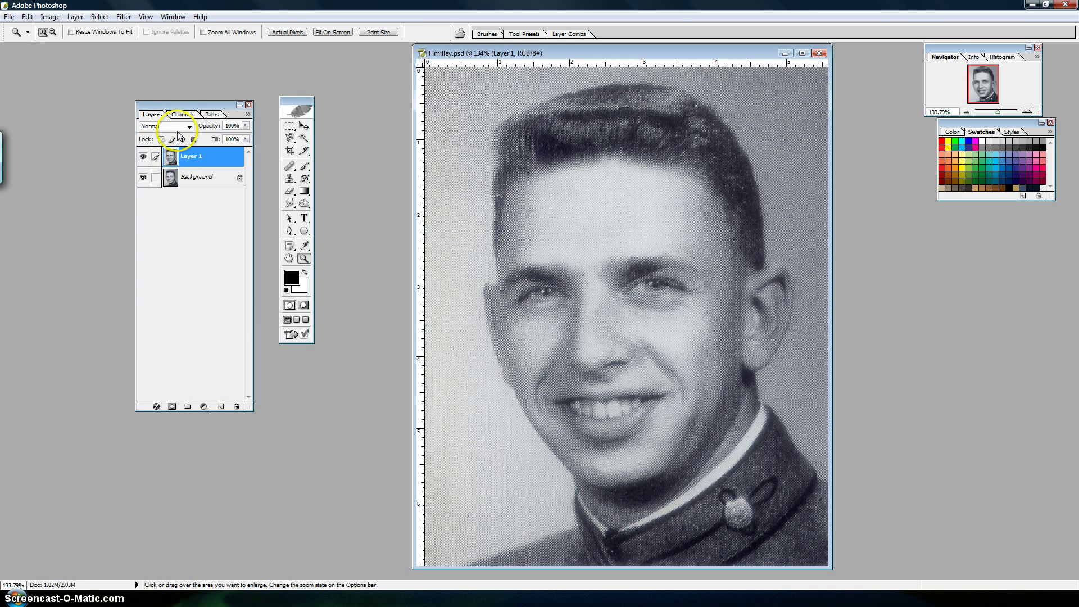
Step: Convert Layer 1 to its FFT spectrum and display the Green channel alone
click(124, 16)
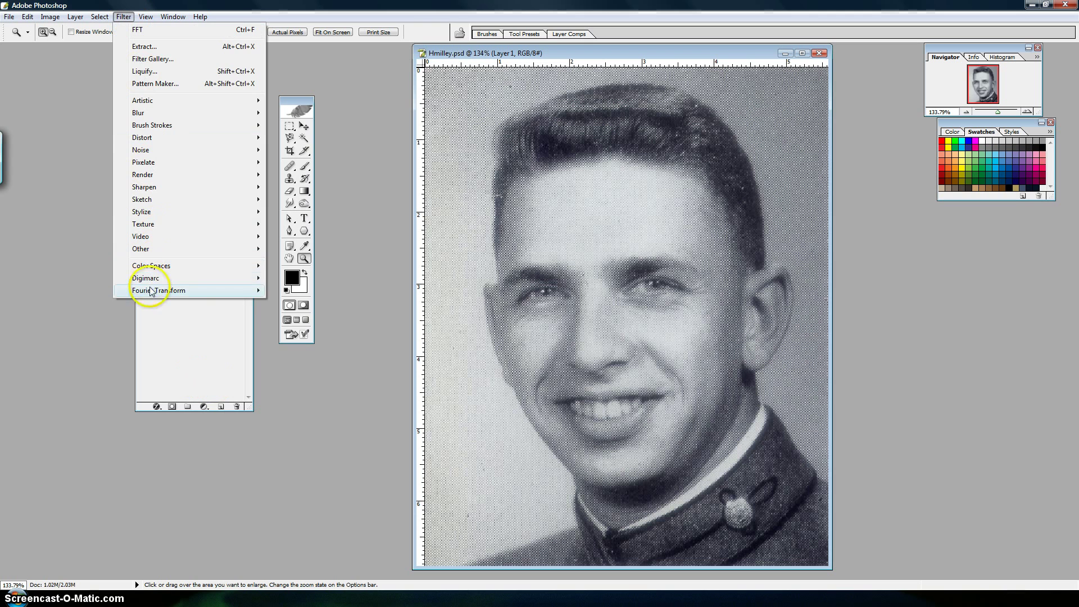
mouse_move(158, 290)
click(300, 295)
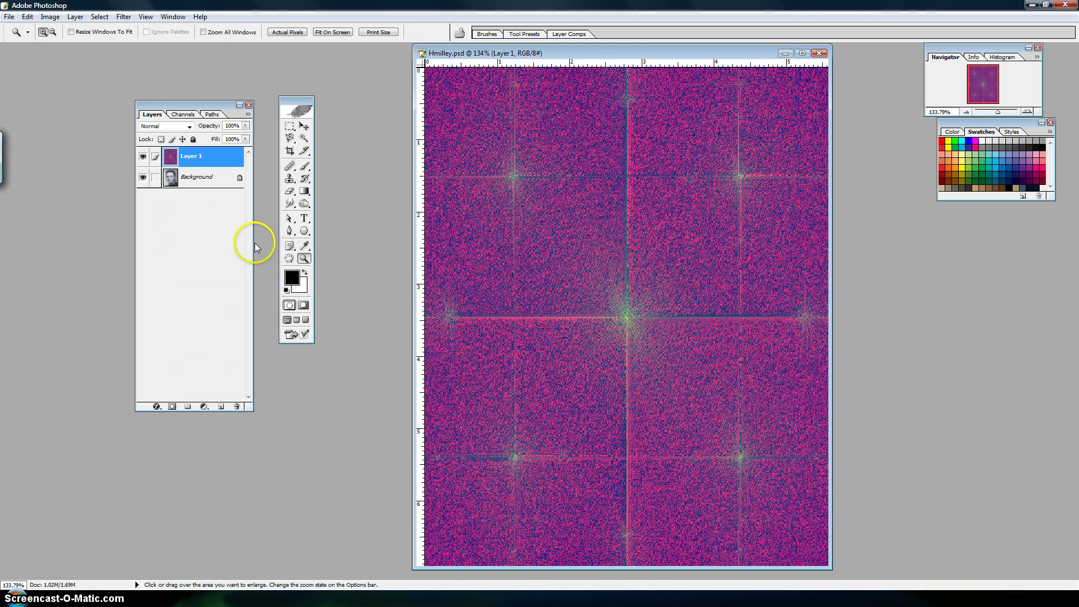
click(185, 116)
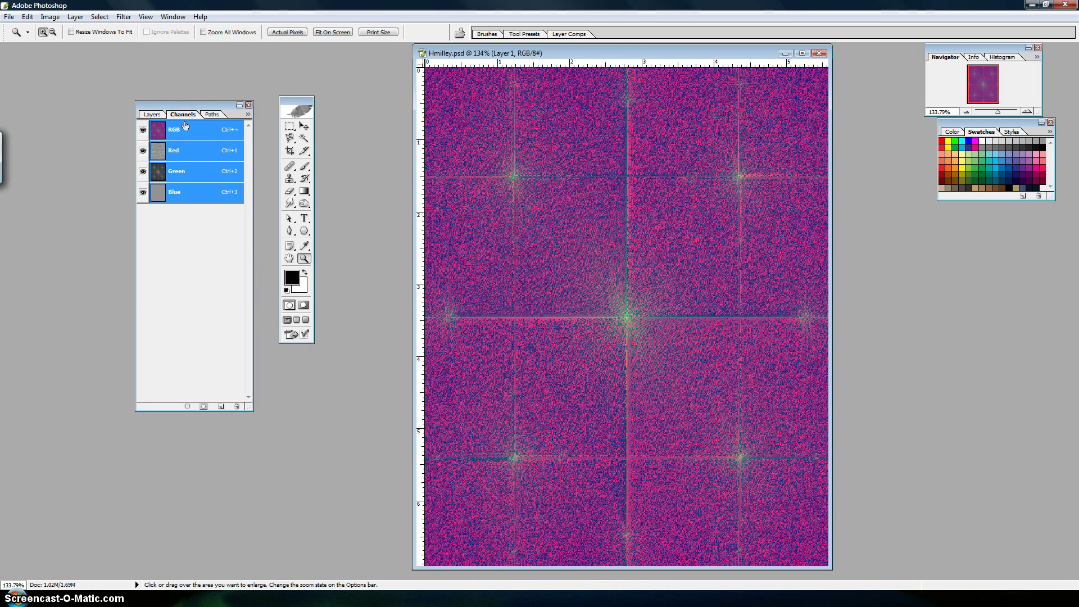
click(180, 174)
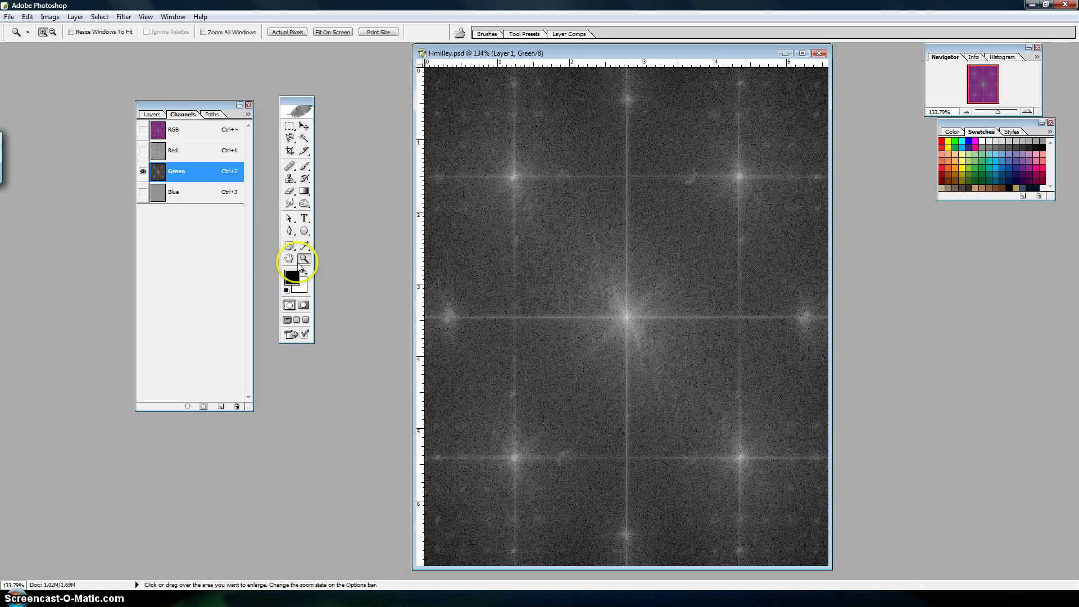
Step: Select the Brush tool in Normal mode and enlarge it to 175 px
click(304, 166)
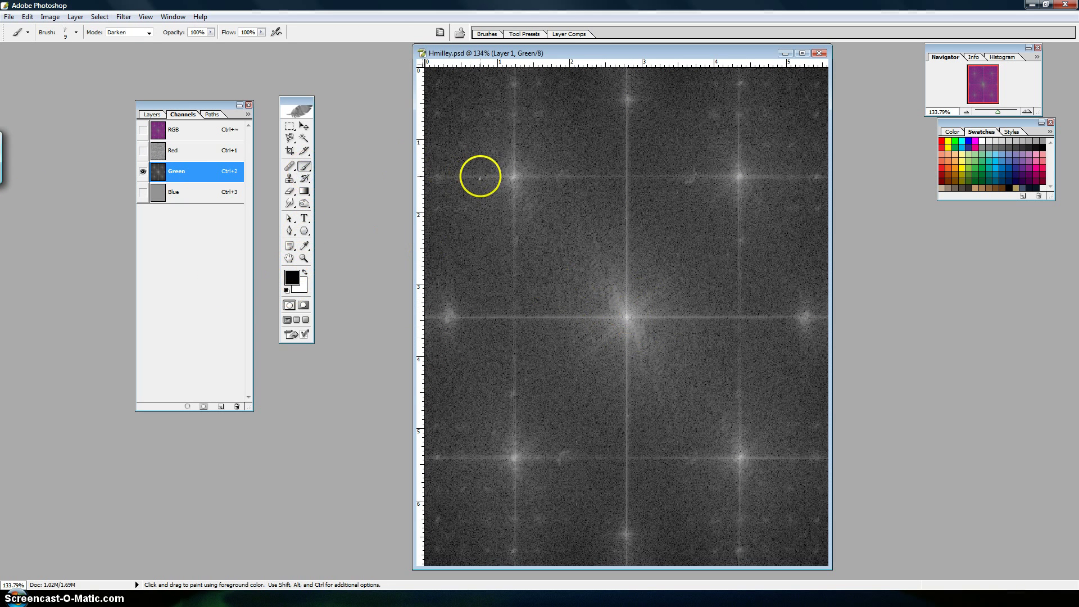
click(139, 34)
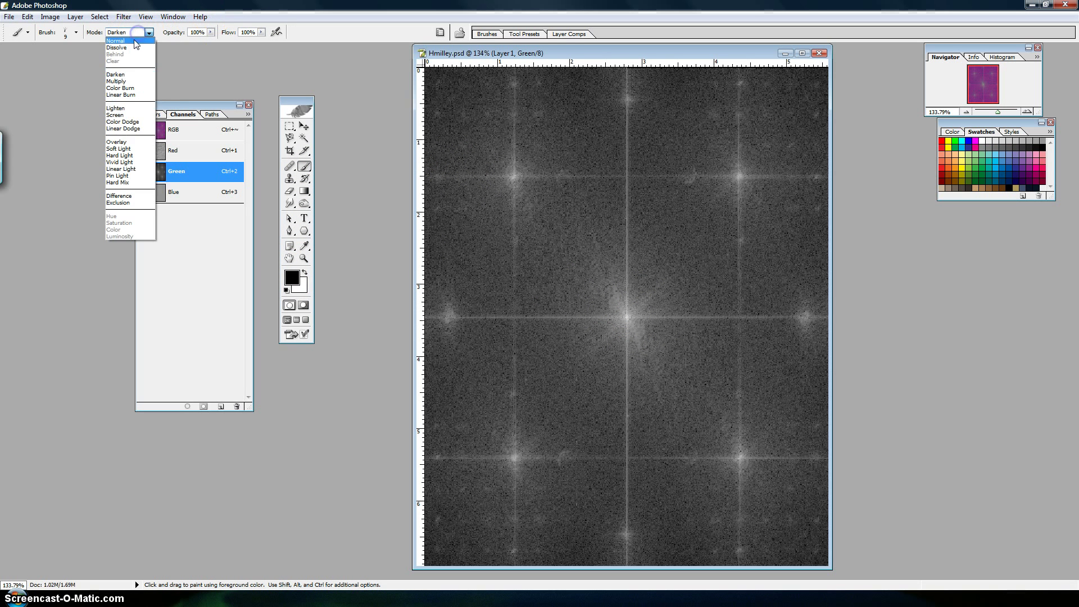
click(132, 42)
click(63, 32)
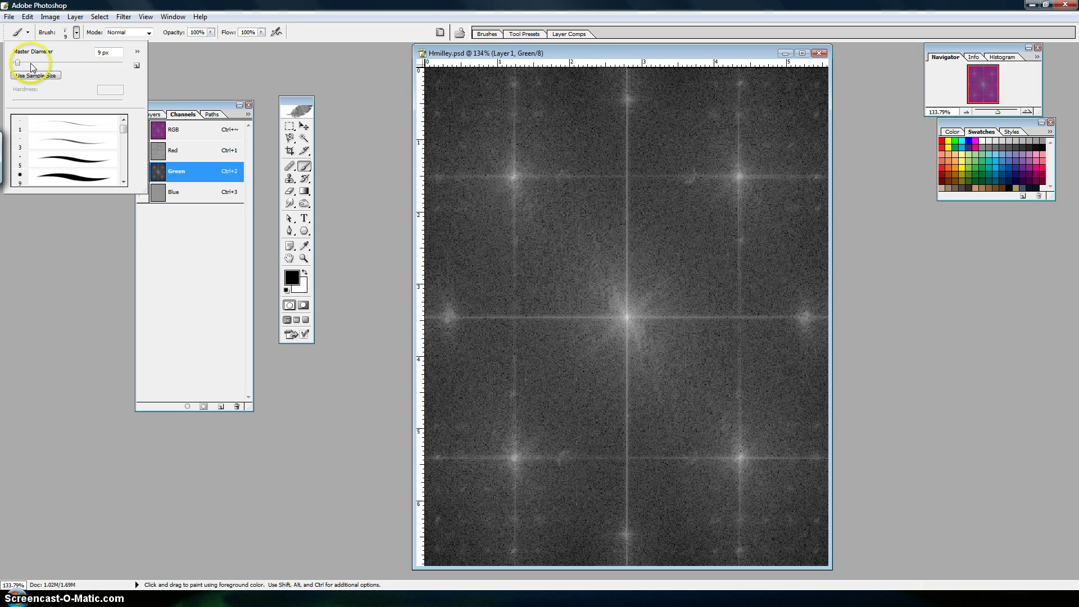
click(66, 35)
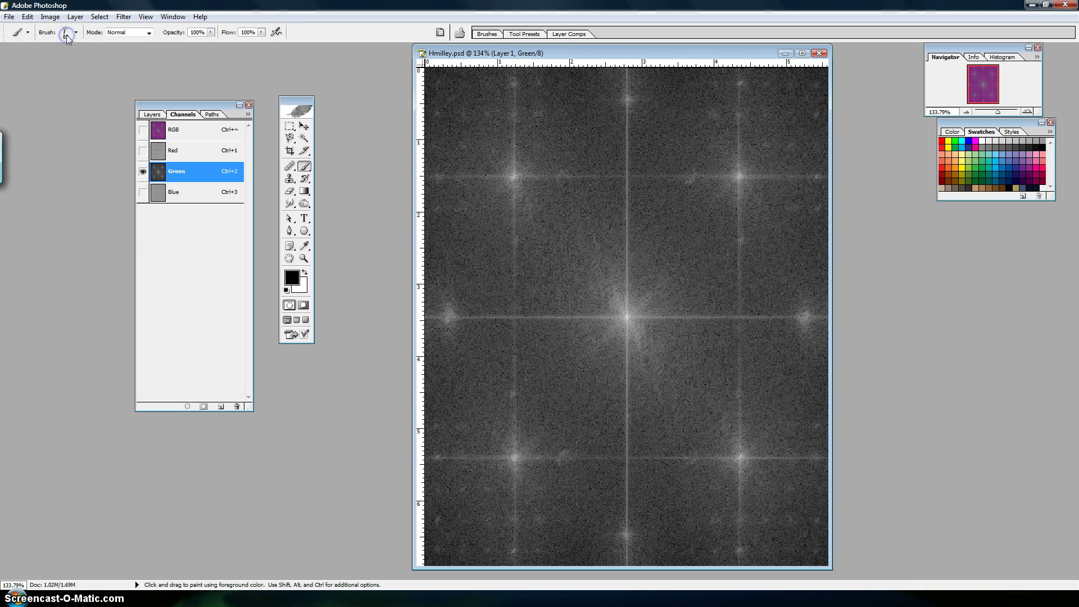
click(65, 35)
click(138, 52)
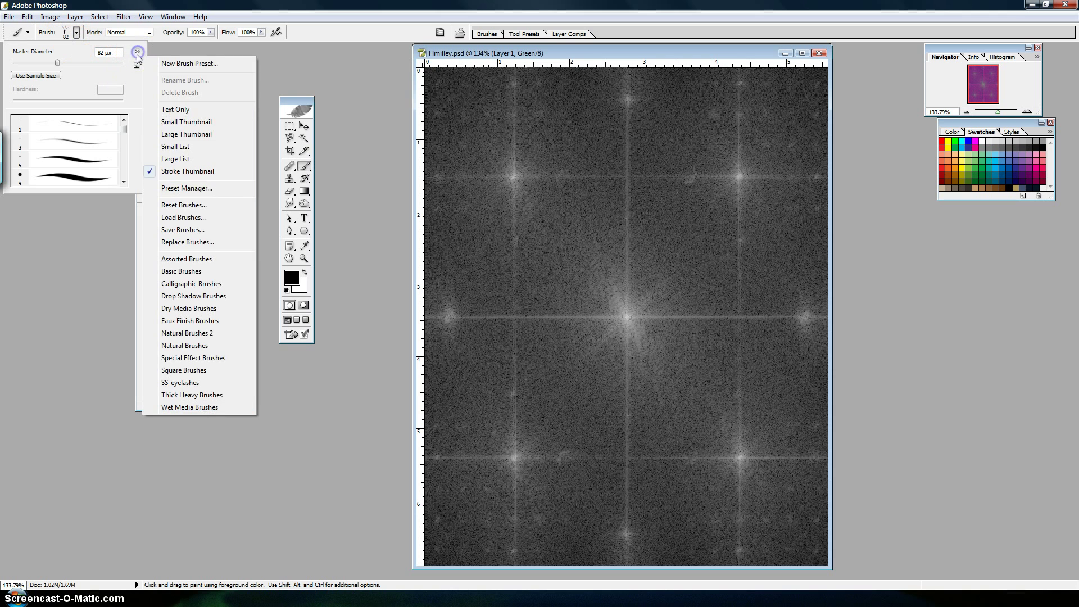
click(123, 131)
click(87, 170)
drag(124, 120, 124, 145)
click(73, 168)
click(361, 17)
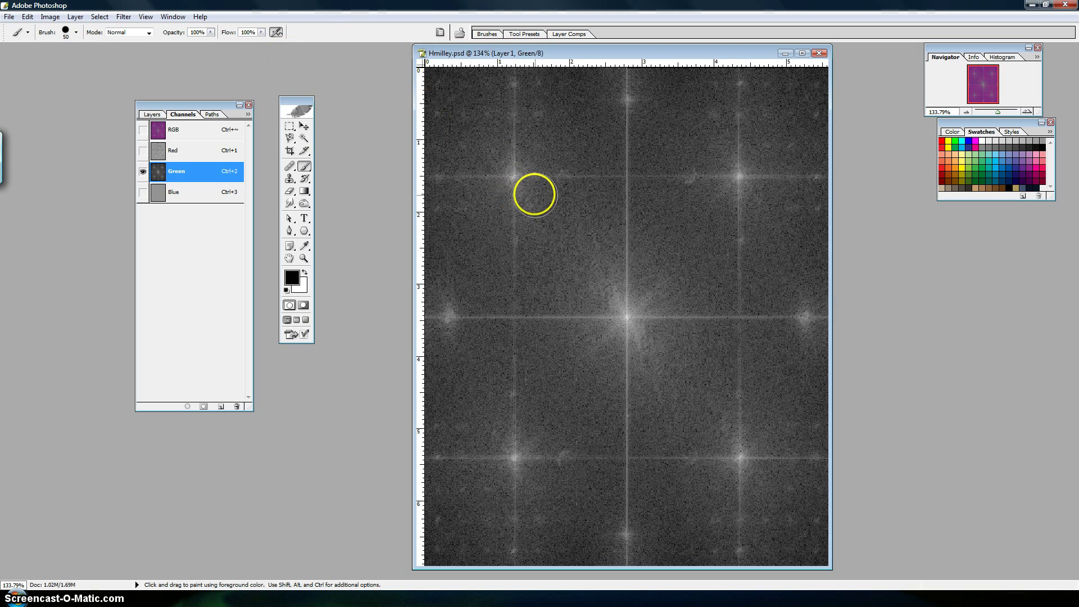
key(bracketright)
key(bracketright)
key(bracketright)
key(bracketright)
key(bracketright)
key(bracketright)
key(bracketright)
key(bracketright)
key(bracketright)
key(bracketright)
key(bracketright)
Step: Paint black around the spectrum's central peak, return to a 9 px brush, and view RGB again
mouse_move(530, 183)
mouse_down()
mouse_move(479, 170)
mouse_move(483, 125)
mouse_move(588, 116)
mouse_move(768, 152)
mouse_move(789, 358)
mouse_move(758, 496)
mouse_move(602, 510)
mouse_move(451, 505)
mouse_move(693, 528)
mouse_move(804, 523)
mouse_up()
mouse_move(517, 513)
mouse_down()
mouse_move(465, 373)
mouse_move(482, 227)
mouse_move(474, 202)
mouse_up()
right_click(460, 356)
click(495, 448)
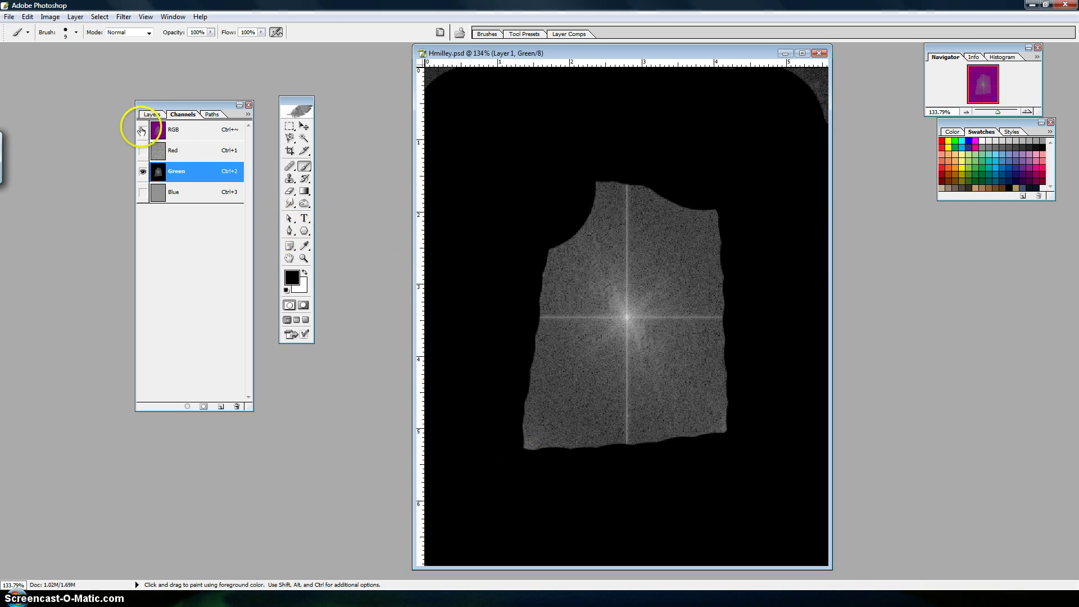
click(177, 131)
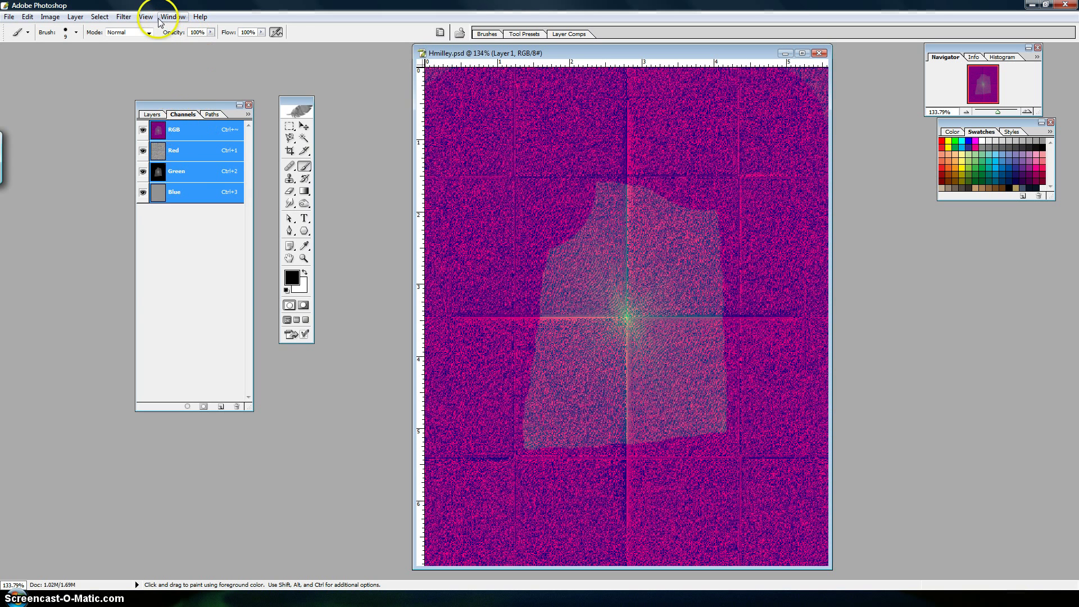
Step: Apply the inverse FFT to turn Layer 1's spectrum back into the portrait
click(123, 17)
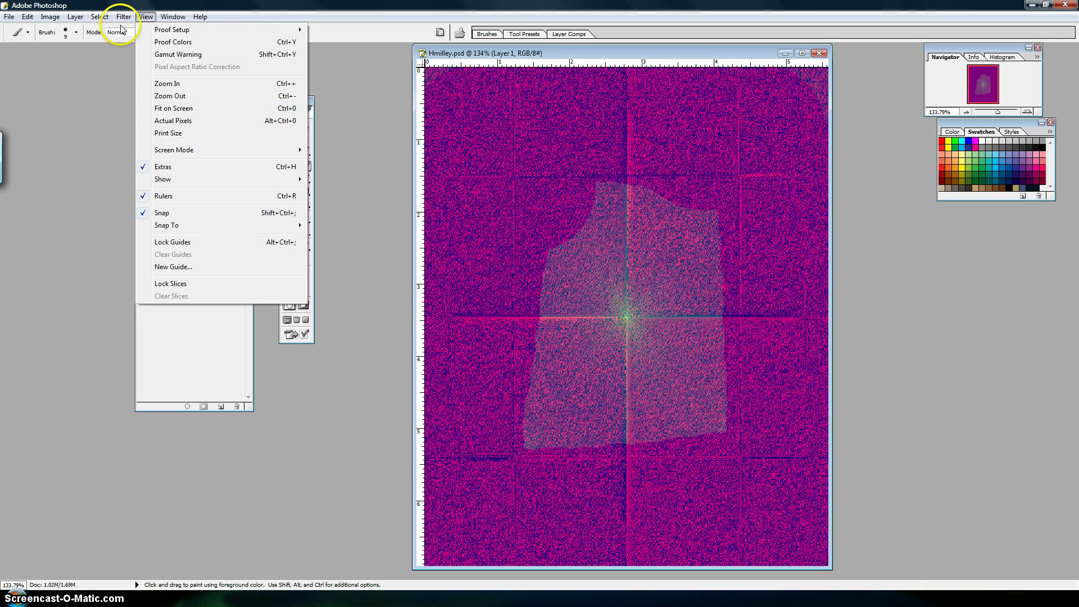
mouse_move(138, 290)
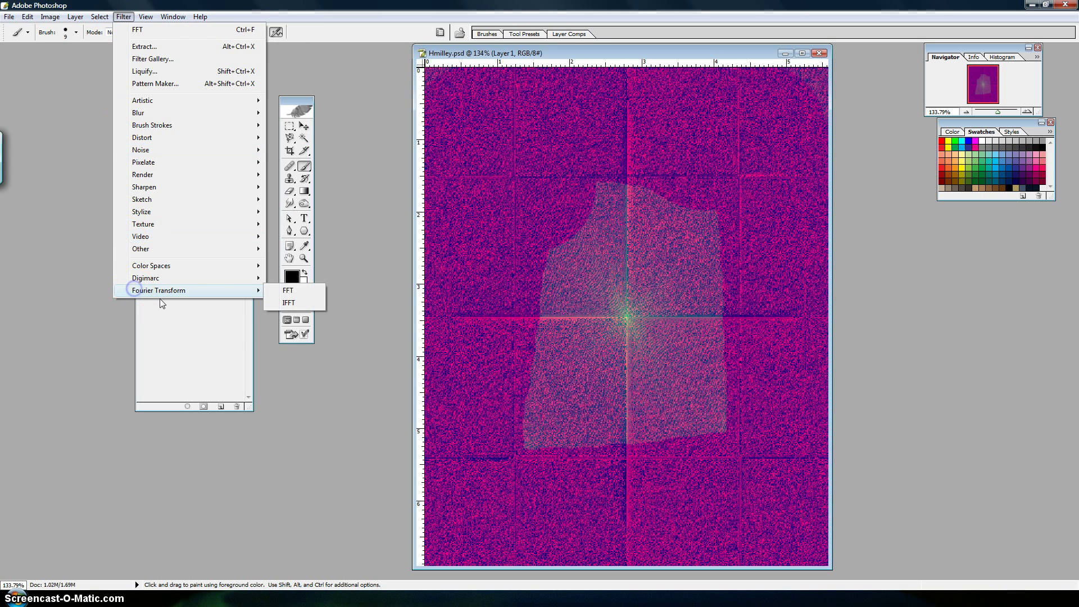
click(289, 303)
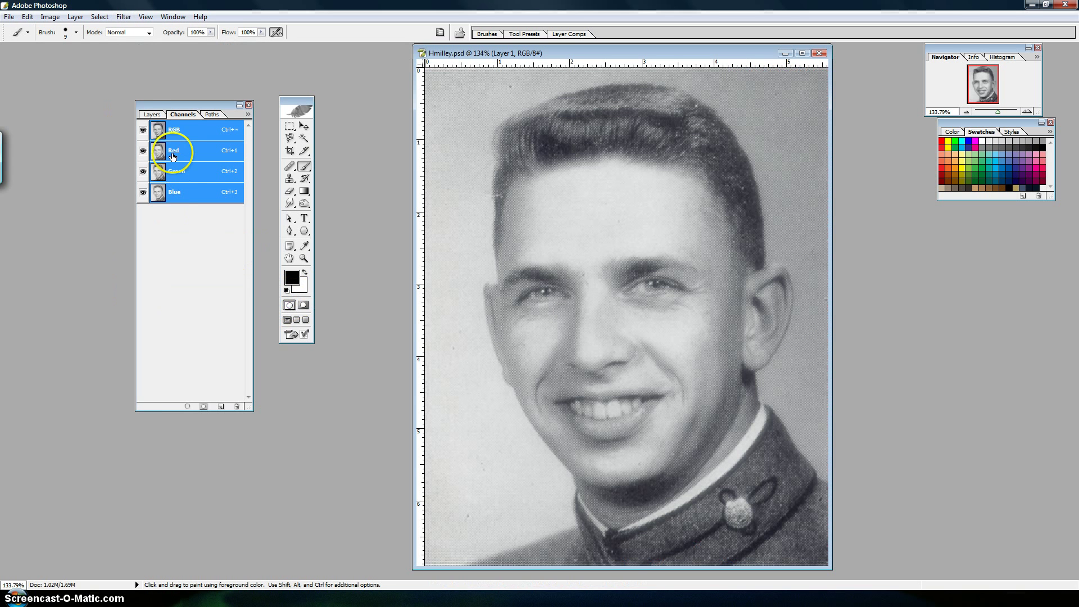
Step: Toggle the Background layer's visibility to compare, then make Background the active layer
click(153, 114)
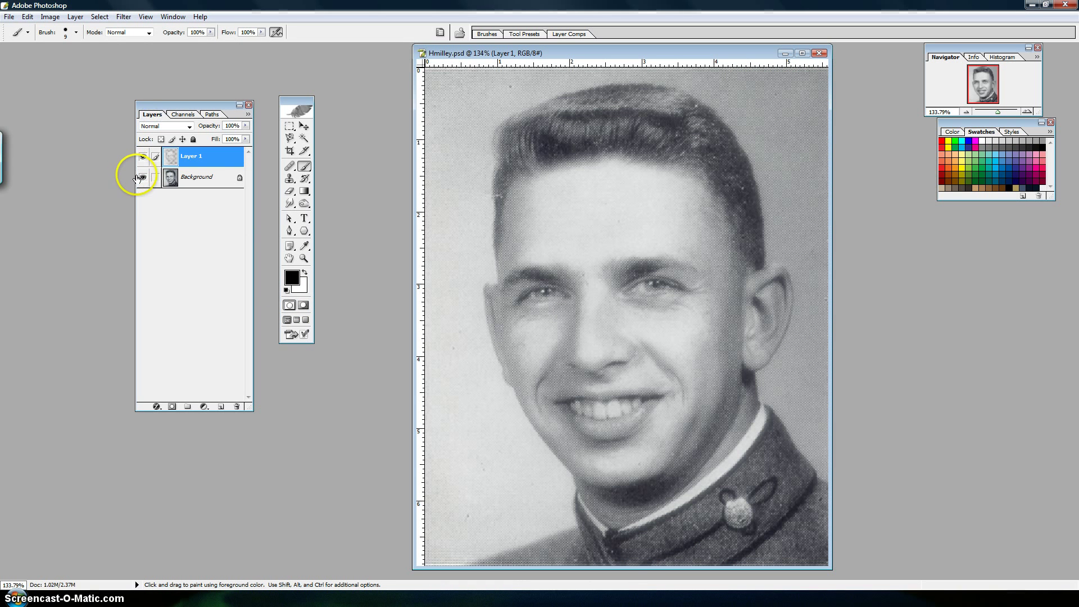
click(143, 177)
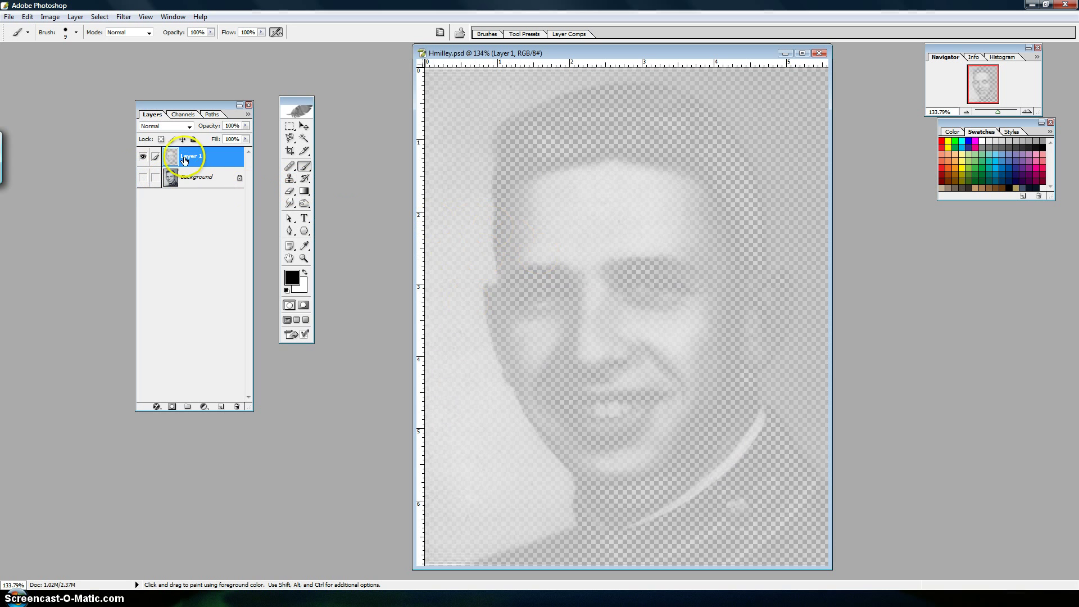
click(143, 178)
click(171, 177)
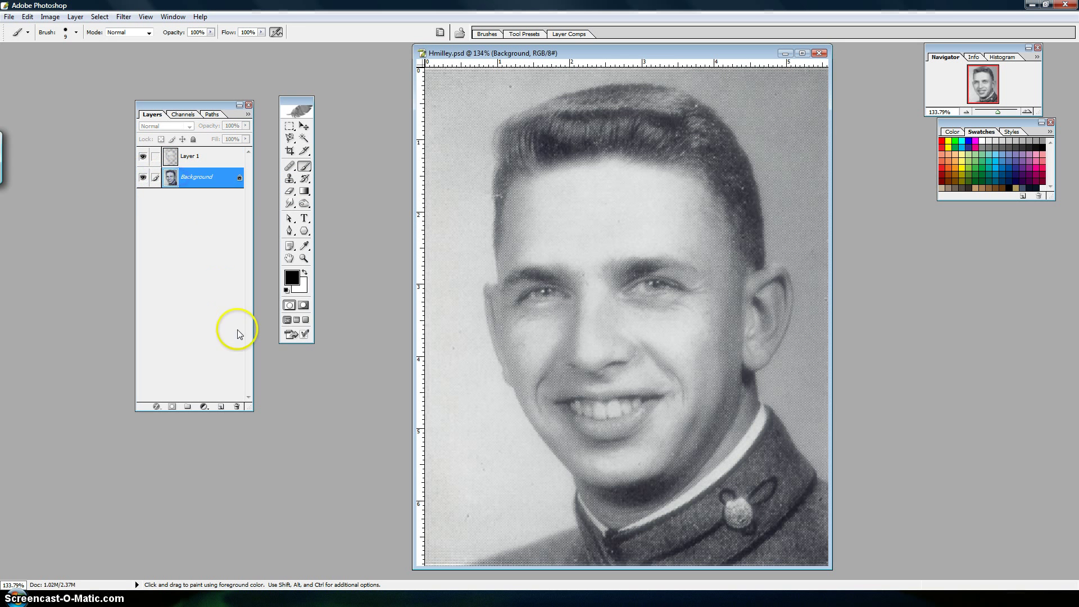
Step: Add Layer 2 above Background and fill it with 50% Gray
click(220, 406)
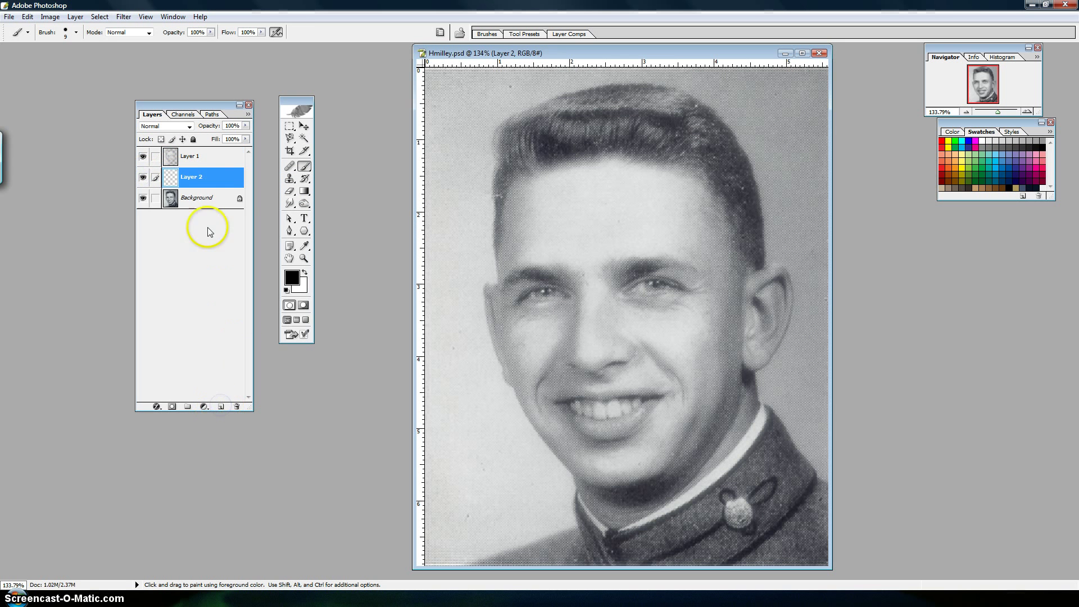
click(27, 17)
click(44, 196)
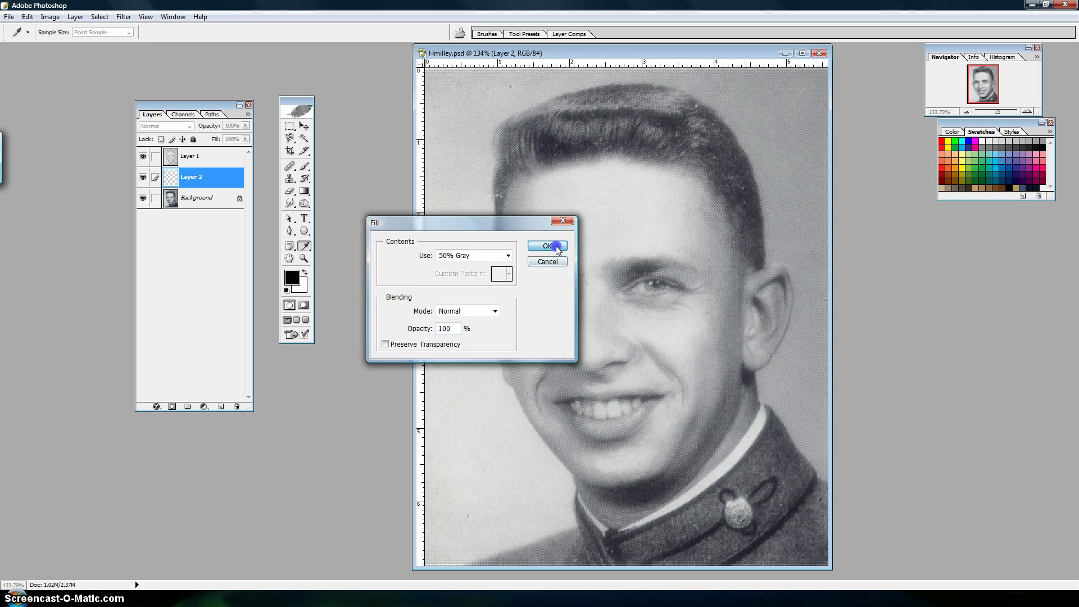
click(546, 245)
Step: Switch back to the Brush and make Layer 1 the active layer
key(b)
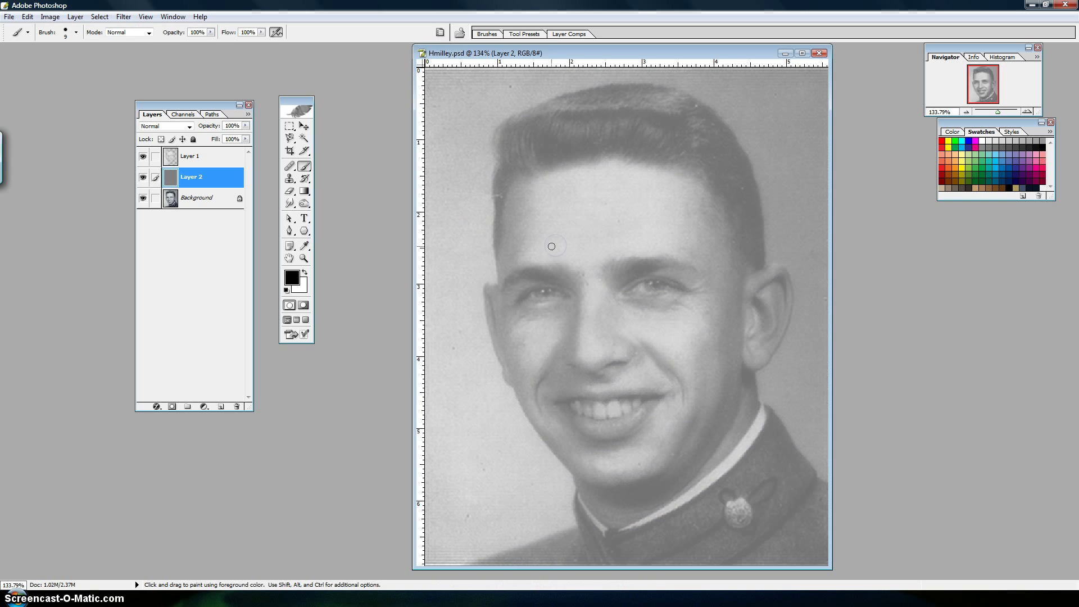
click(181, 164)
click(178, 156)
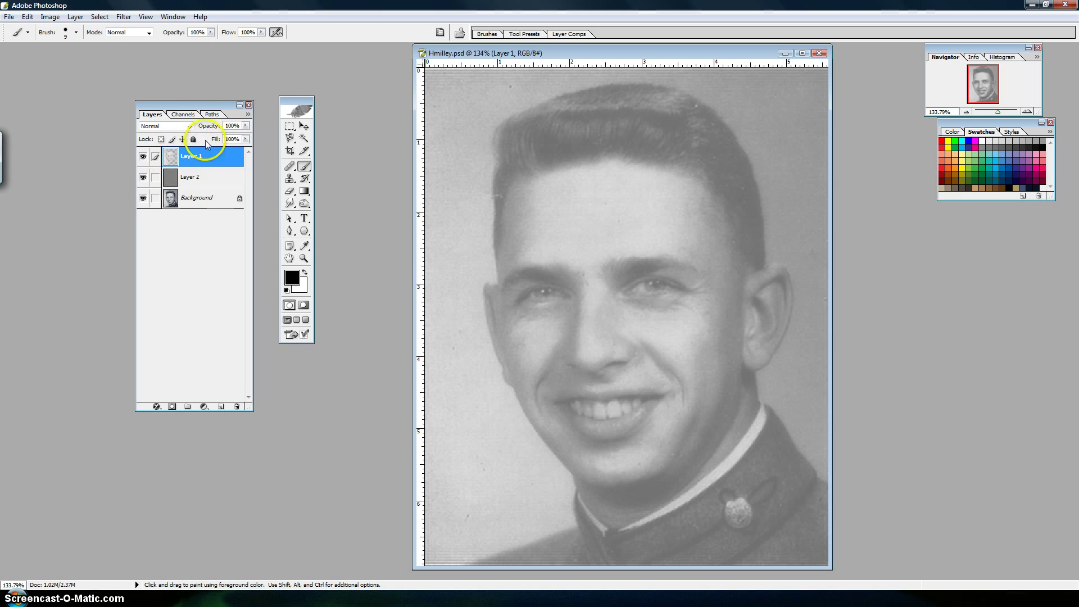
click(124, 16)
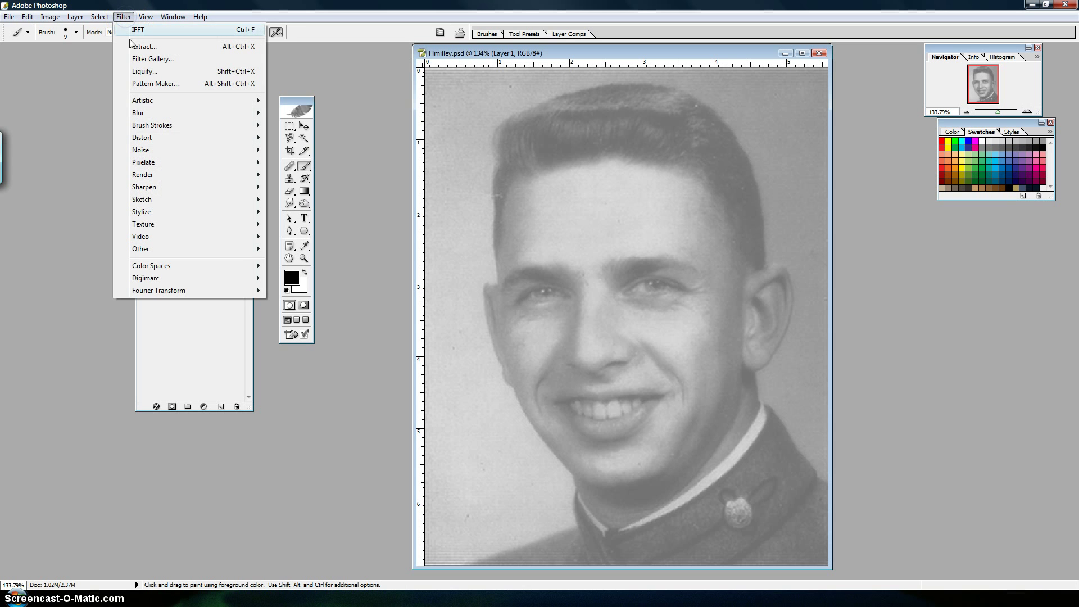
Step: Apply a Gaussian Blur of about 1.5 pixels radius to Layer 1
mouse_move(225, 114)
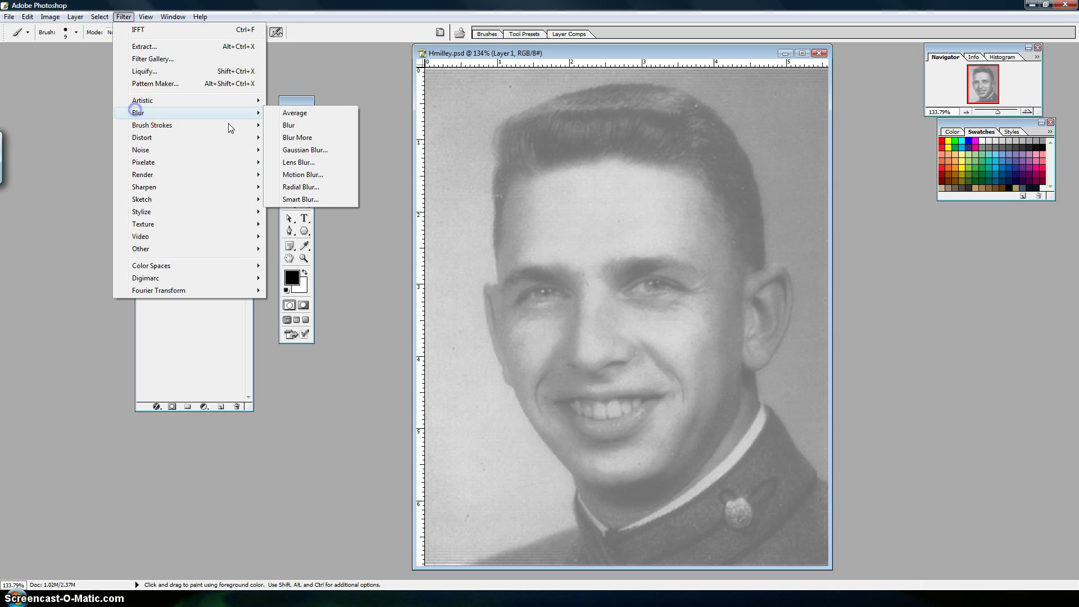
click(305, 150)
text(.)
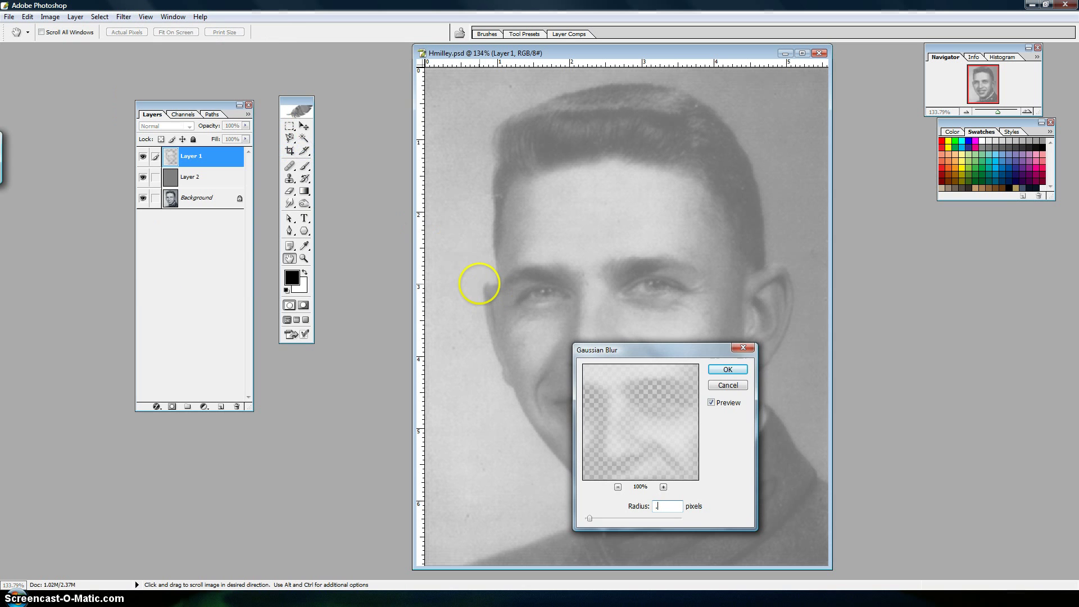
text(5)
key(Return)
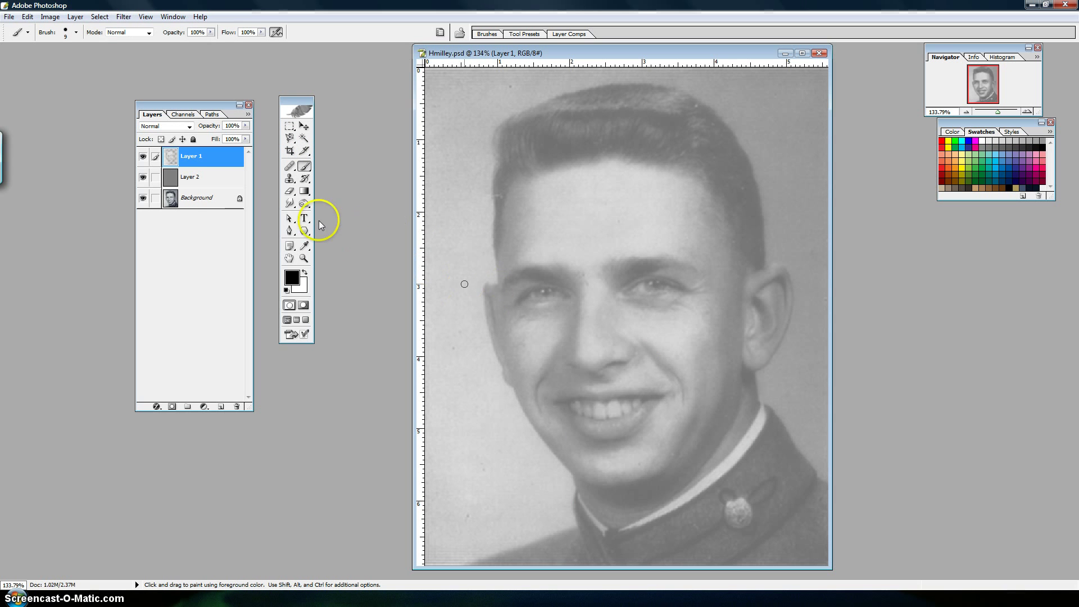
Step: Add a Levels adjustment layer with input levels 100, 1.14 and 230
click(204, 407)
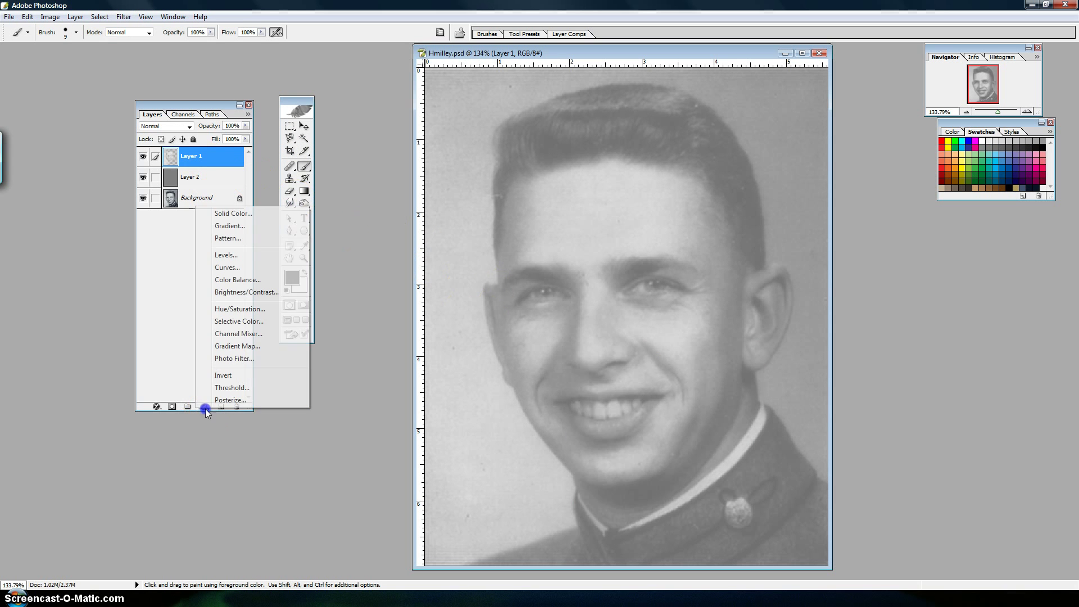
click(225, 255)
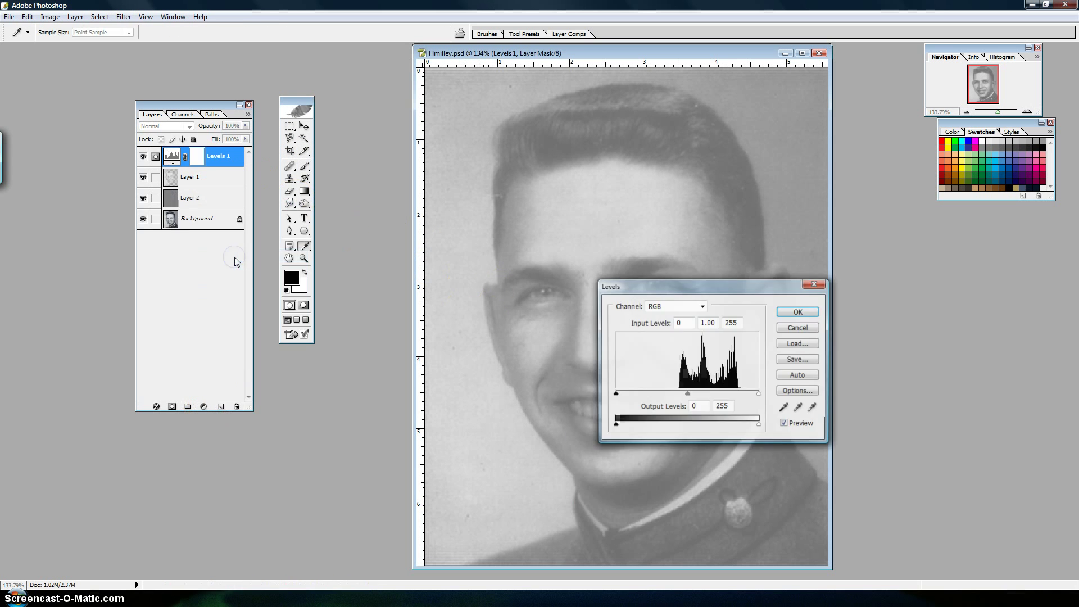
drag(672, 280, 135, 288)
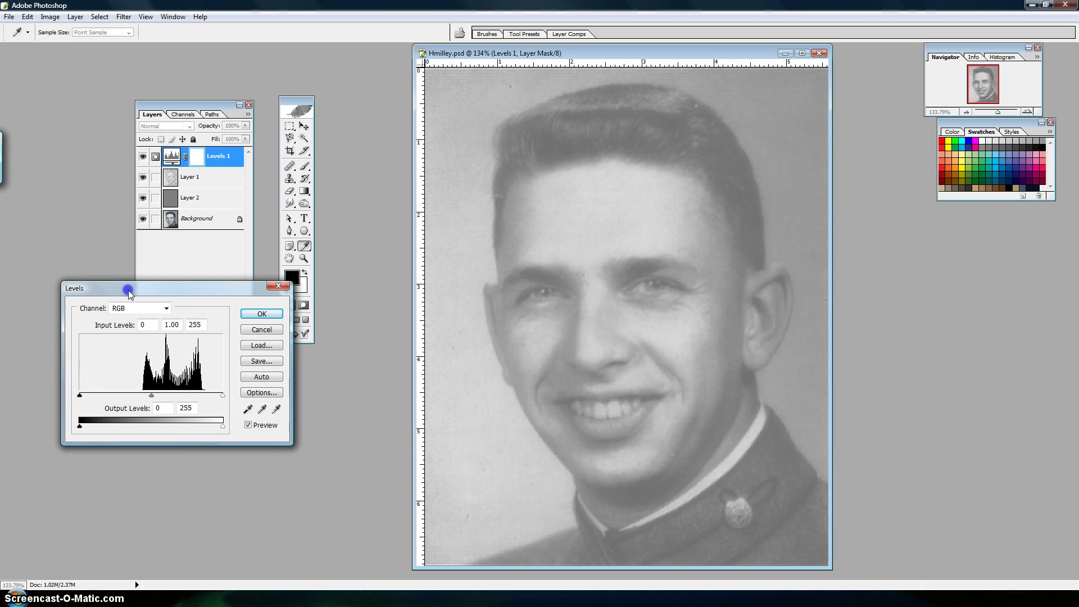
drag(72, 395, 79, 396)
drag(144, 407, 144, 407)
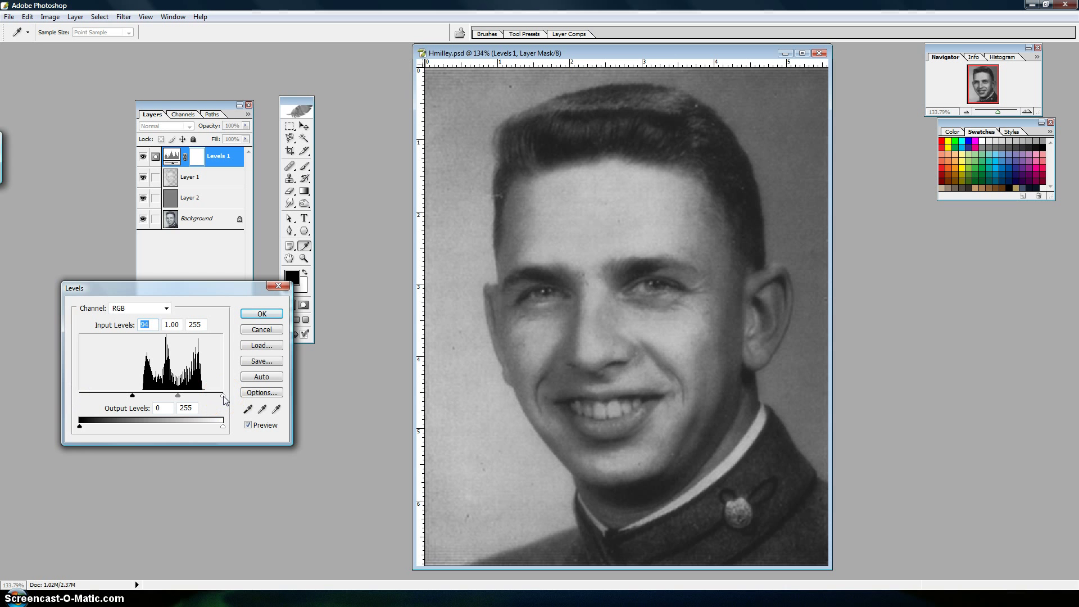
drag(223, 397, 136, 395)
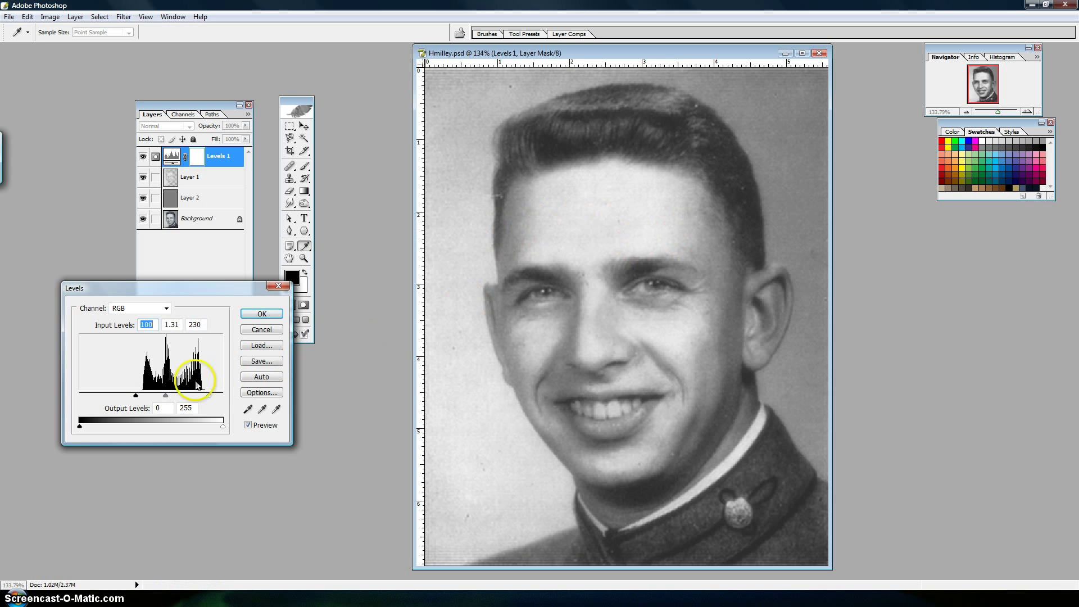
drag(168, 395, 167, 399)
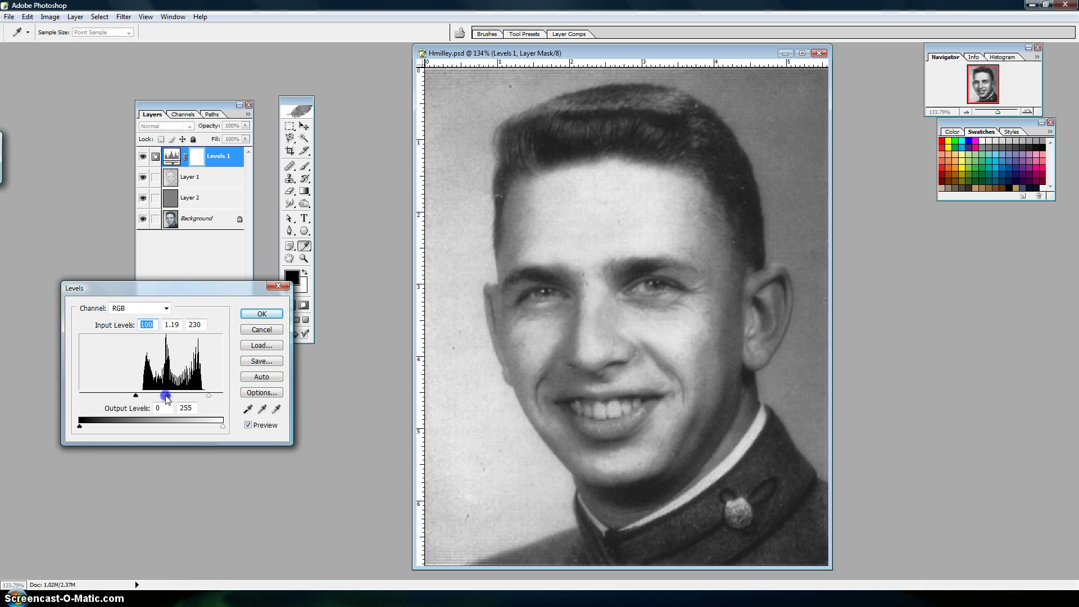
click(262, 313)
key(b)
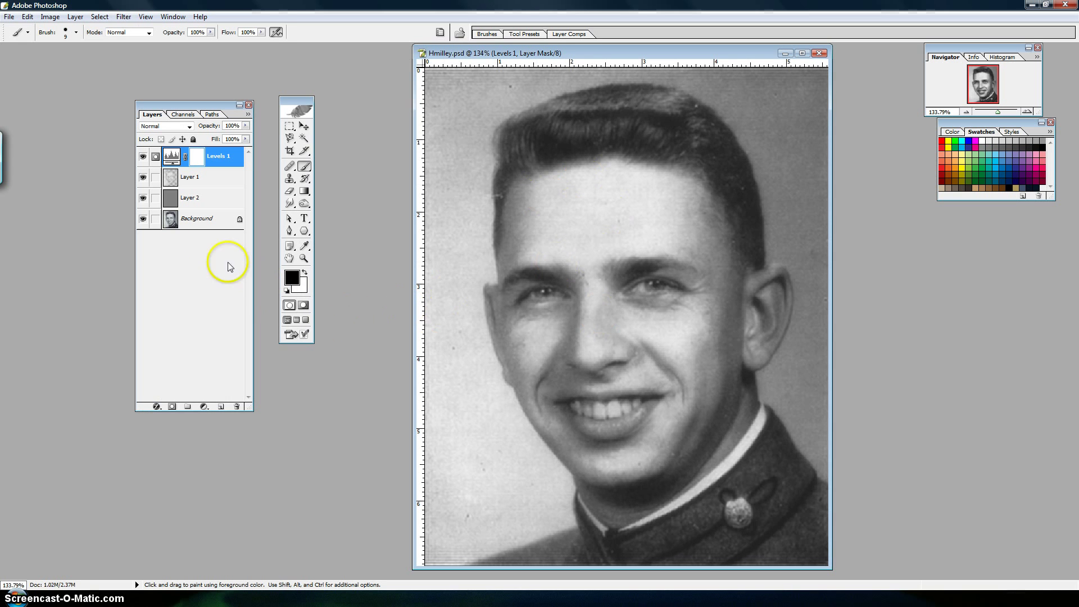
Step: Create Layer 3 above Levels 1 and set its blend mode to Overlay
click(220, 407)
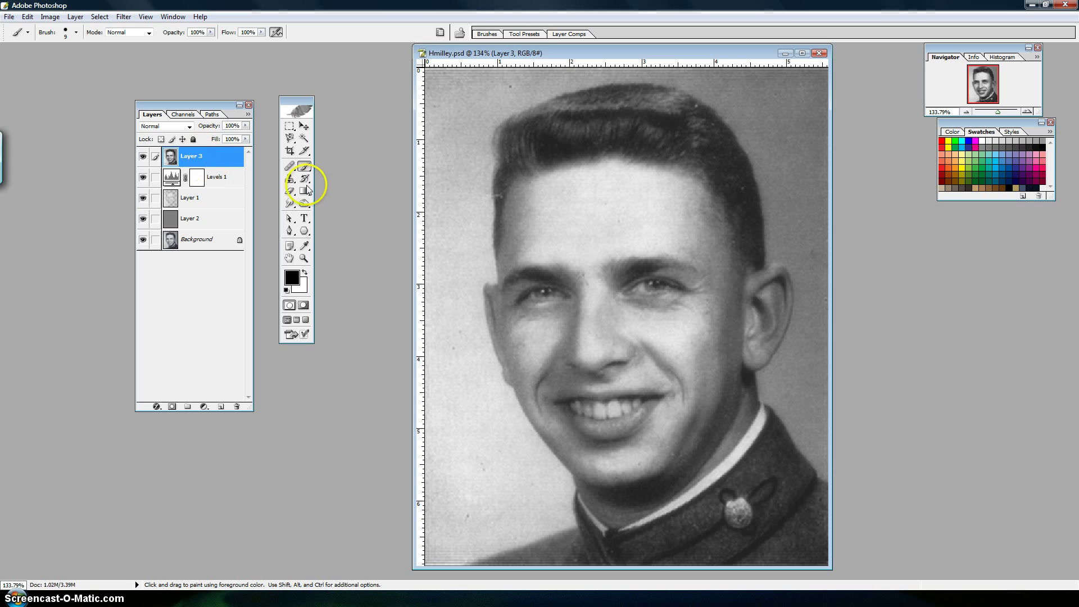
click(174, 128)
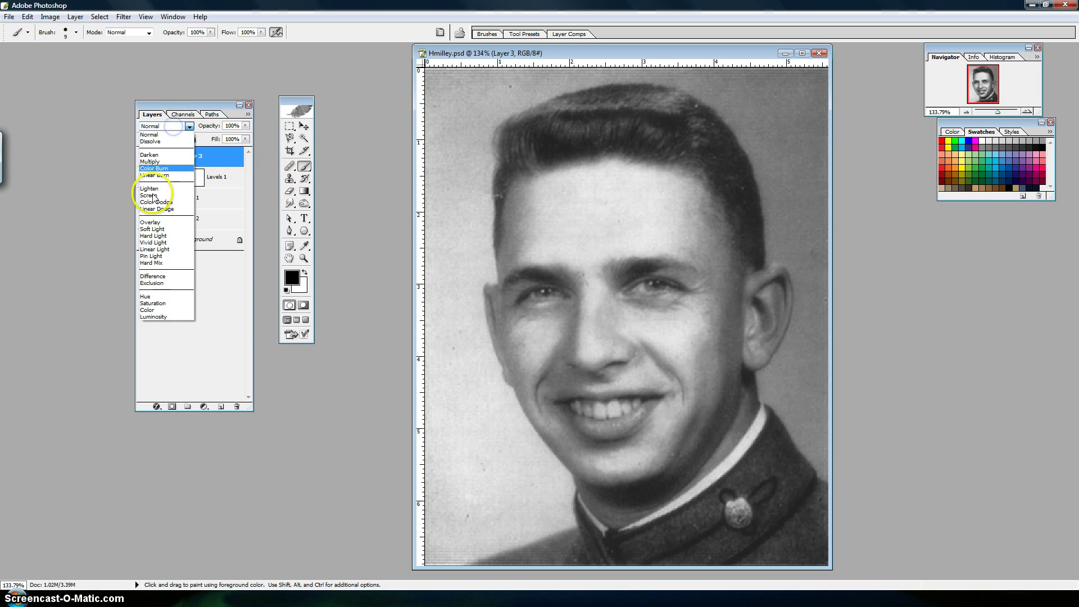
click(152, 223)
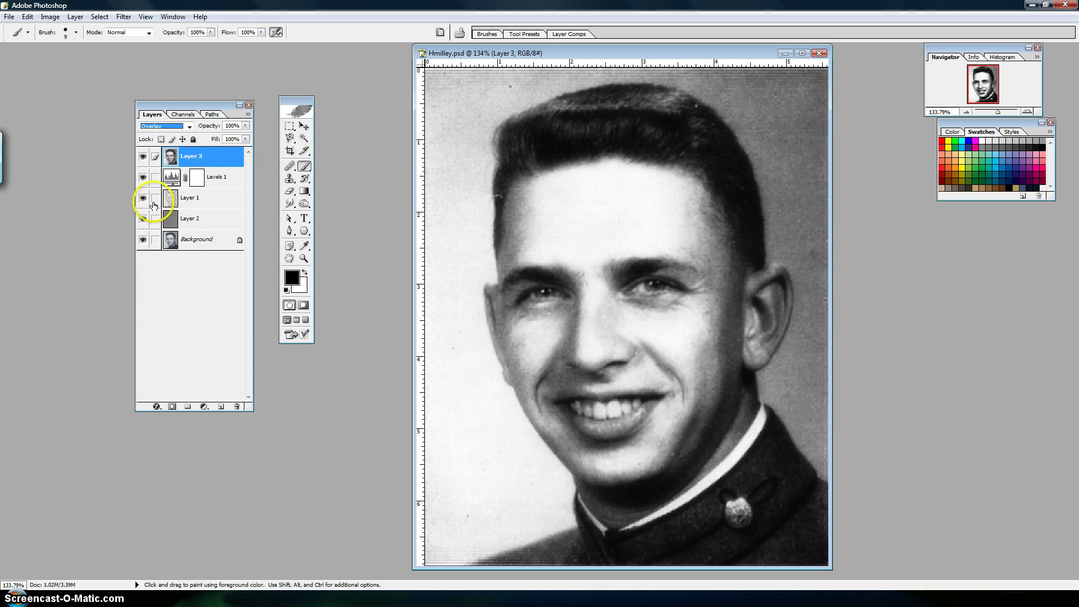
click(124, 16)
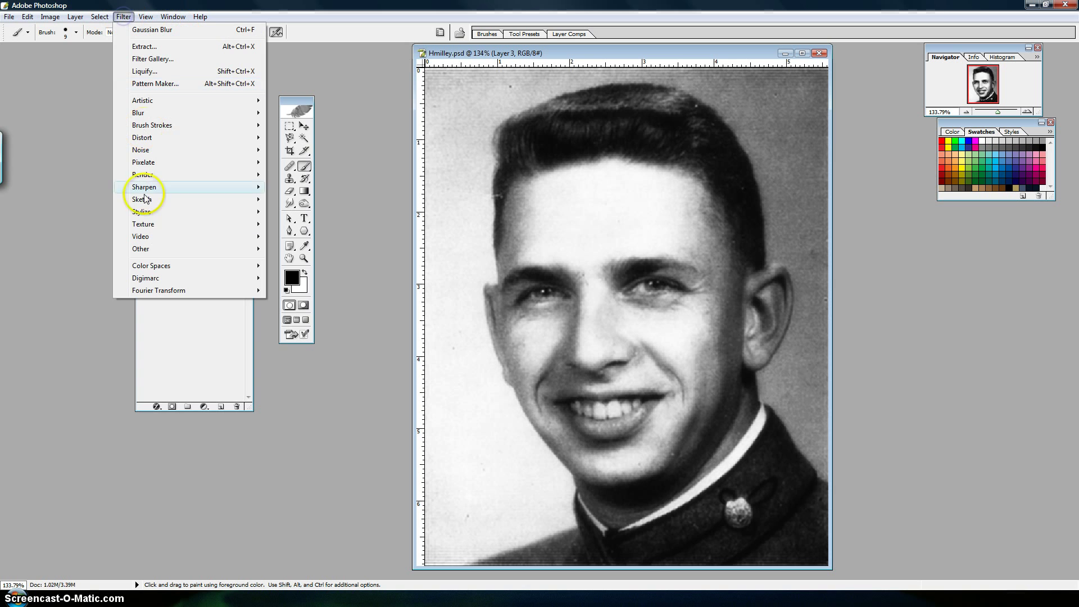
Step: Apply a High Pass filter with a reduced radius to Layer 3
mouse_move(142, 248)
click(296, 261)
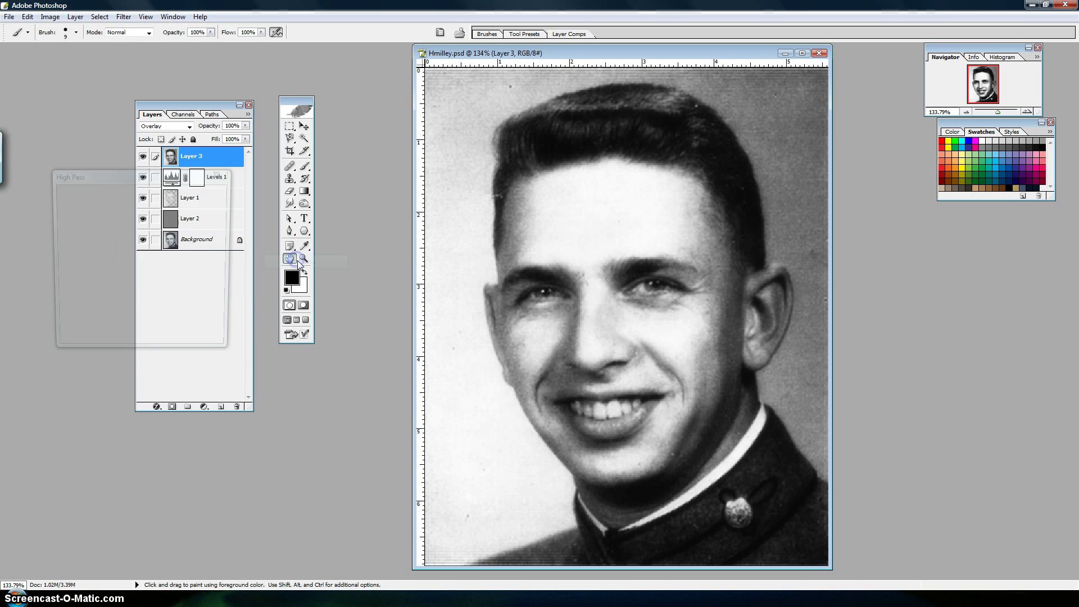
mouse_move(84, 344)
mouse_down()
mouse_move(59, 345)
mouse_move(75, 345)
mouse_up()
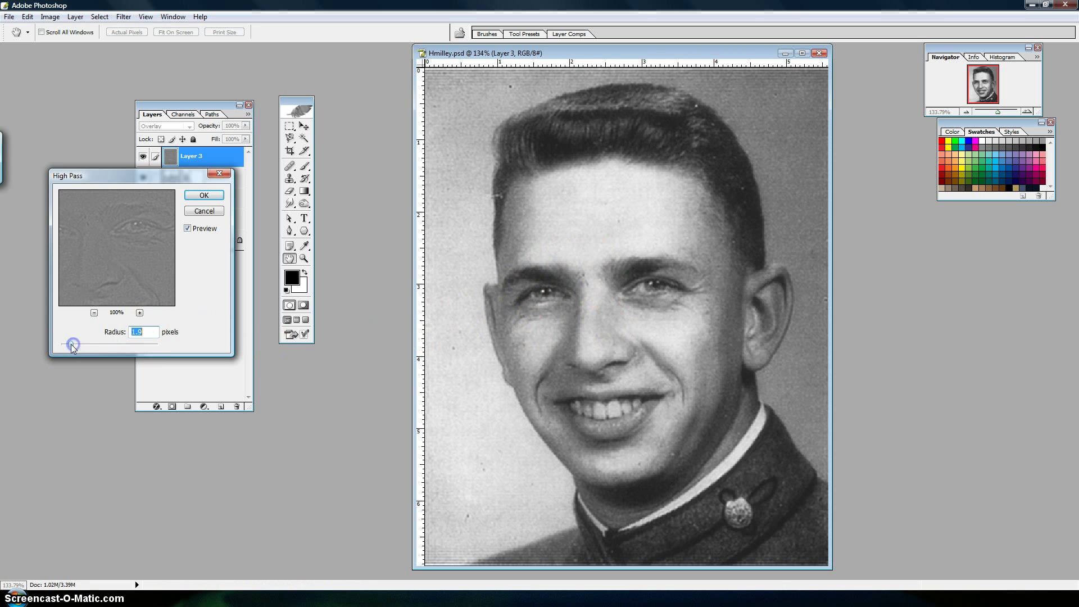
click(204, 195)
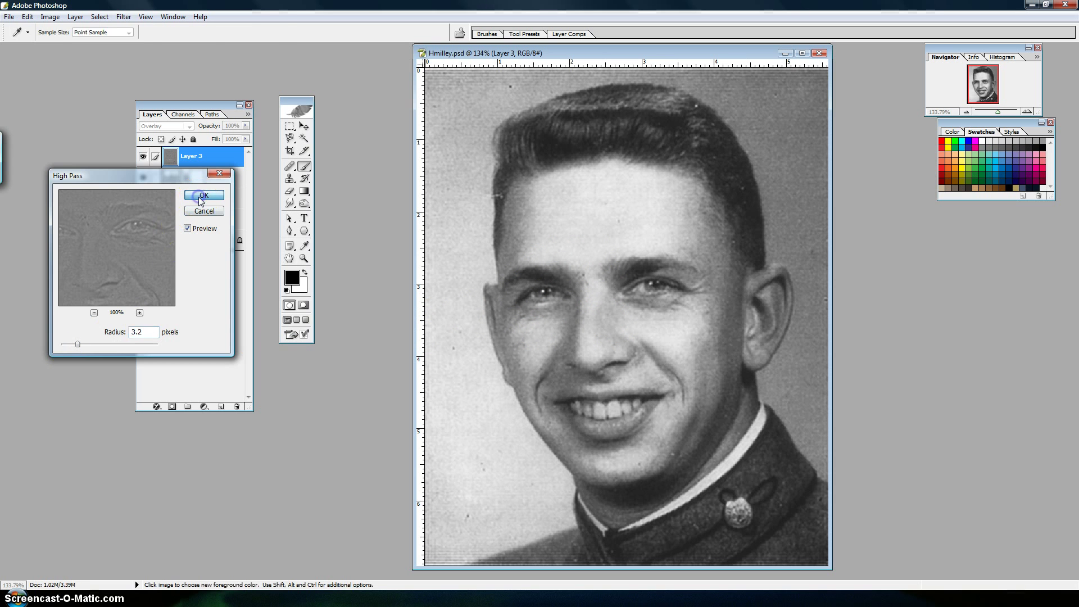
Step: Add an inverted mask to Layer 3 and paint white over the left eye, teeth and collar button
click(172, 407)
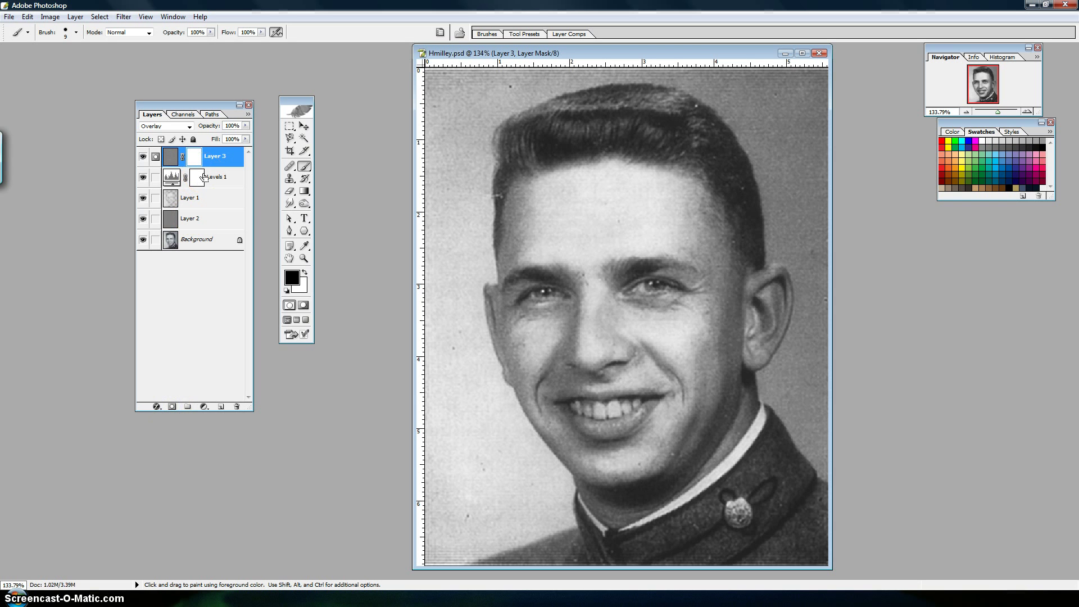
key(ctrl+i)
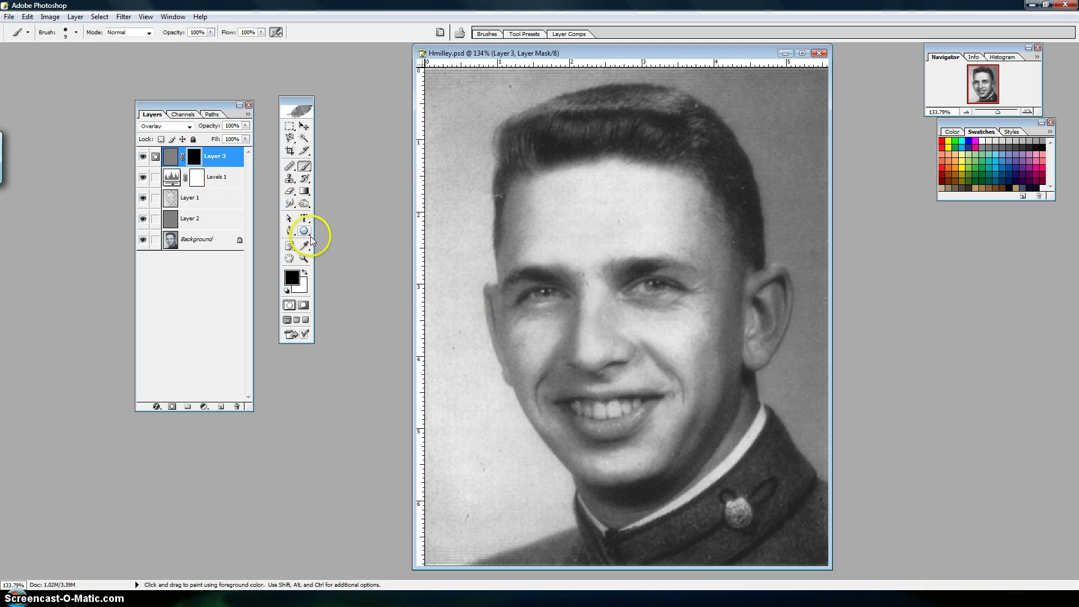
click(305, 272)
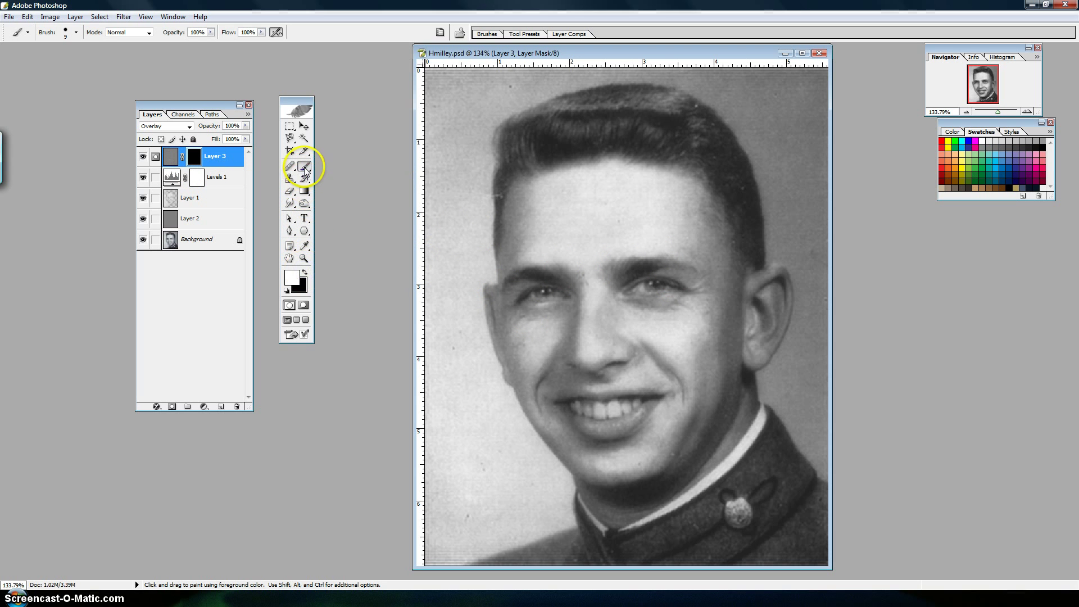
click(533, 287)
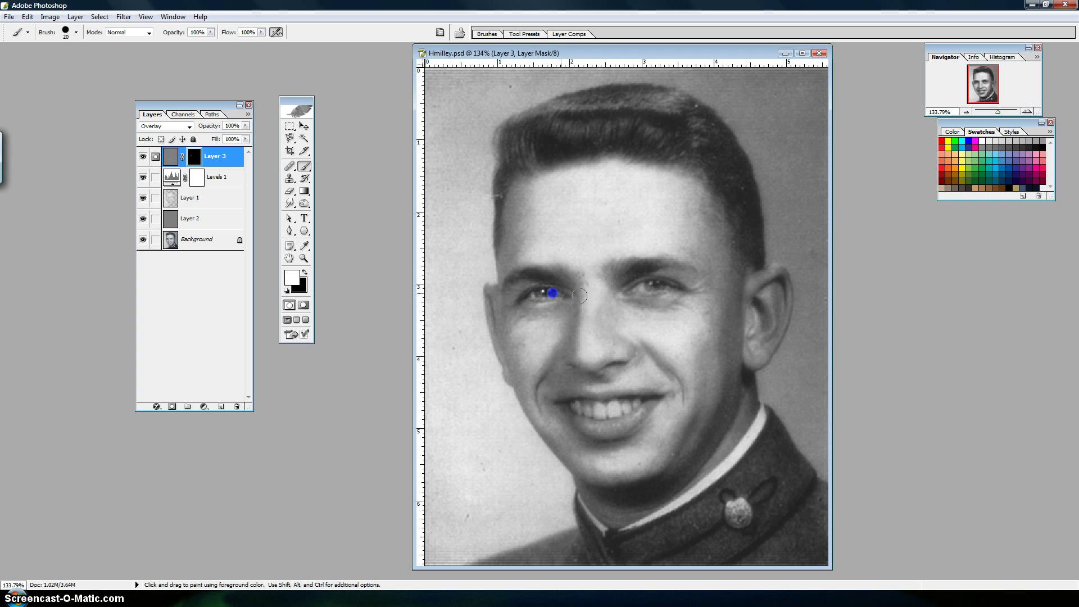
drag(576, 402, 590, 407)
drag(743, 510, 738, 508)
click(569, 296)
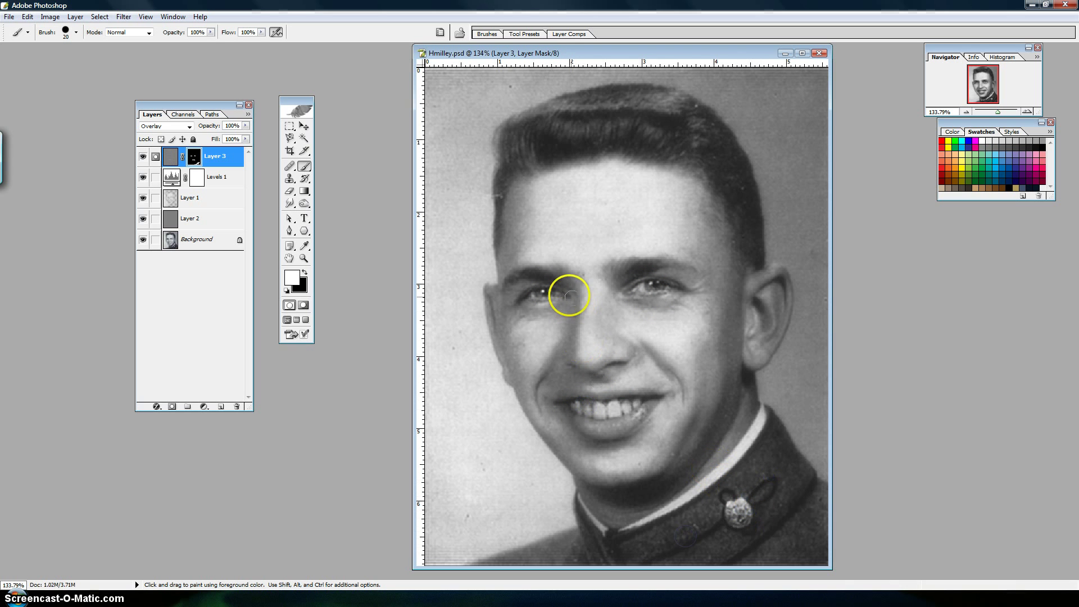
Step: With a 60 px brush, reveal sharpening over the hair and both ears
key(bracketright)
key(bracketright)
key(bracketright)
key(bracketright)
drag(732, 182, 743, 226)
drag(758, 304, 761, 308)
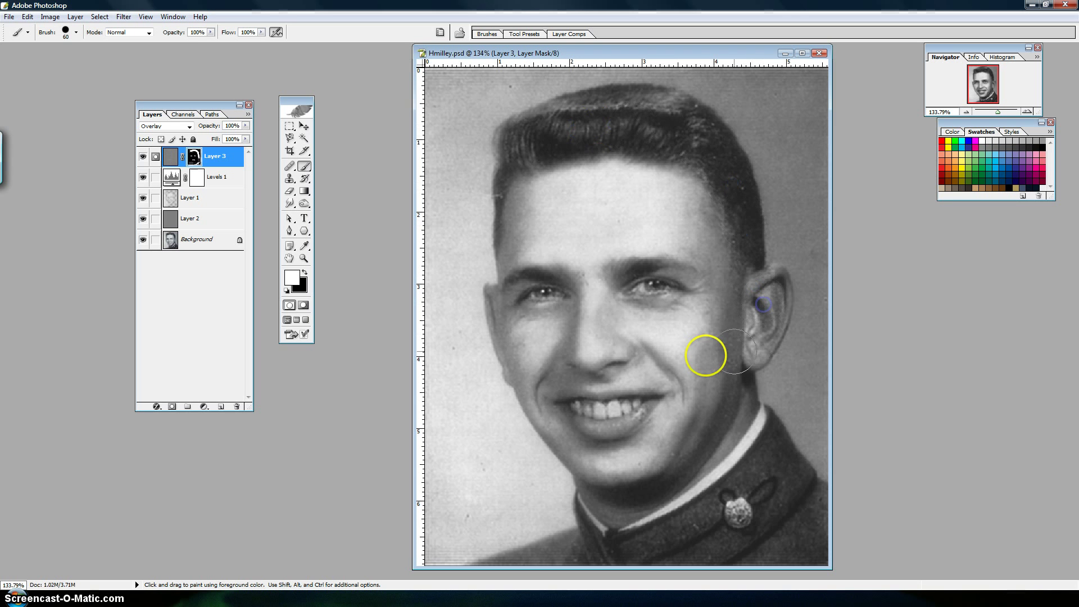
drag(482, 317, 515, 285)
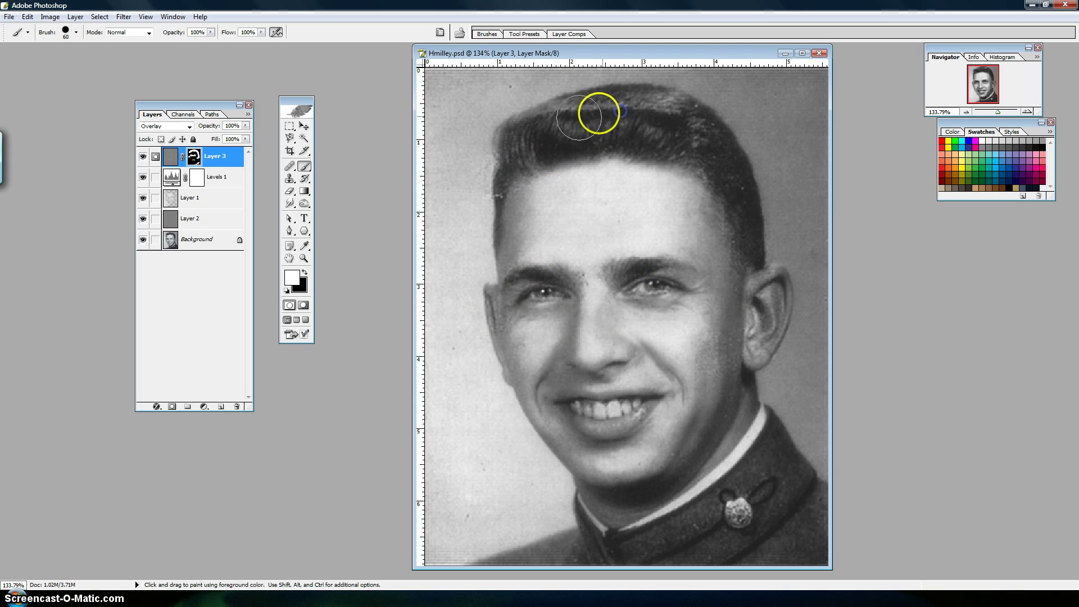
click(718, 159)
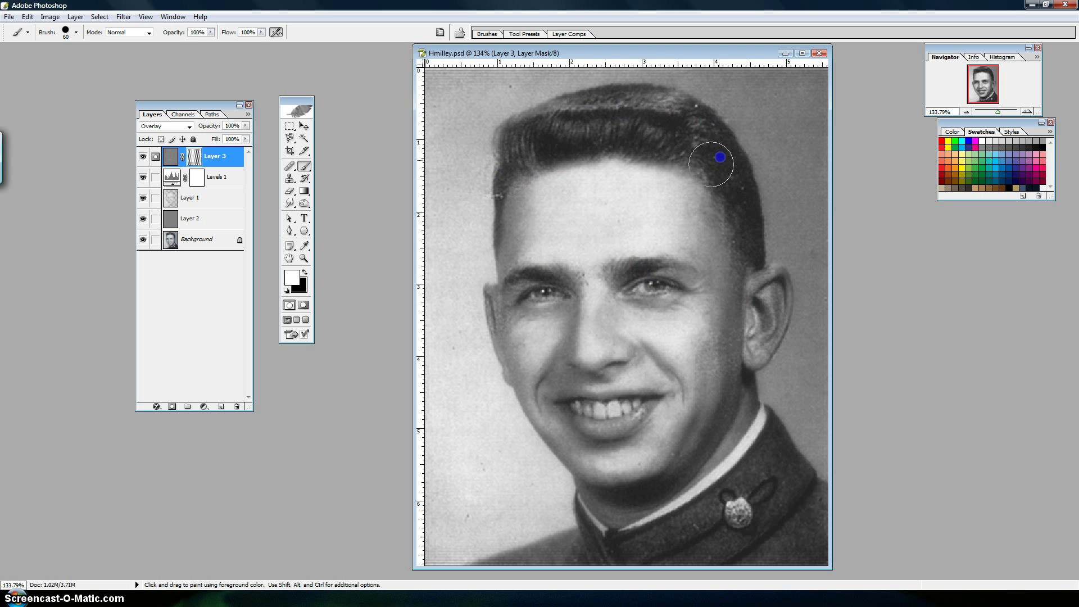
click(221, 406)
Step: Clone-stamp dark hair over the bright speck at the left hairline
click(286, 290)
click(290, 179)
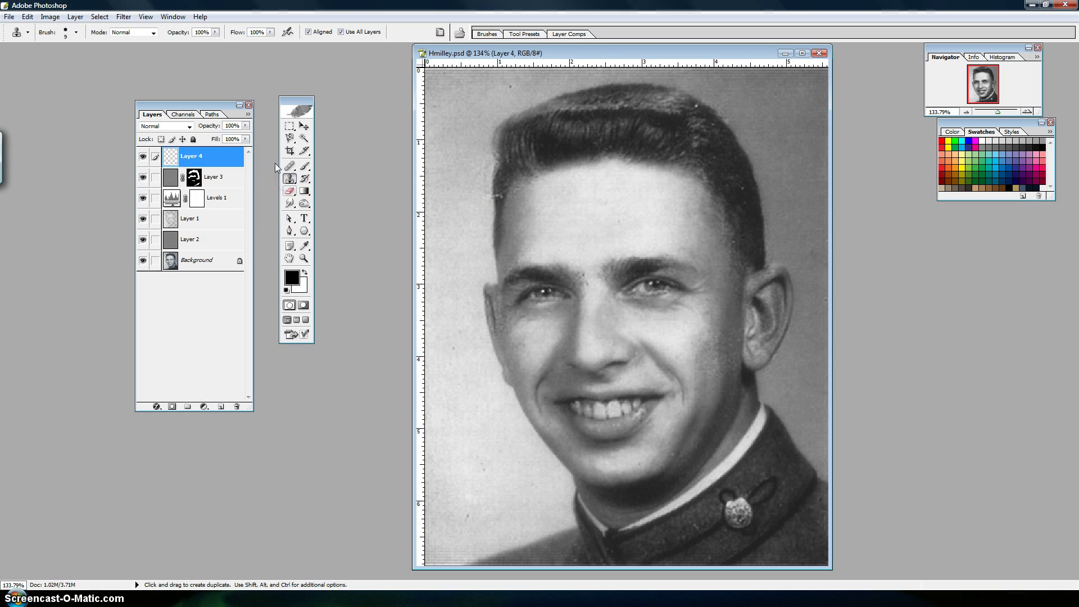
alt+click(510, 197)
key(z)
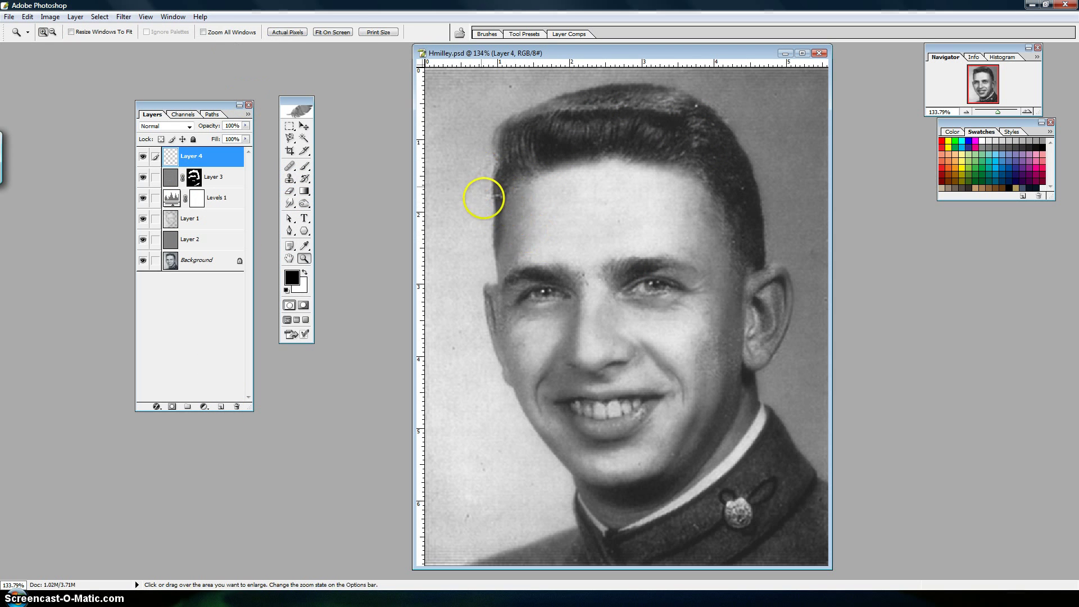
drag(476, 179, 523, 227)
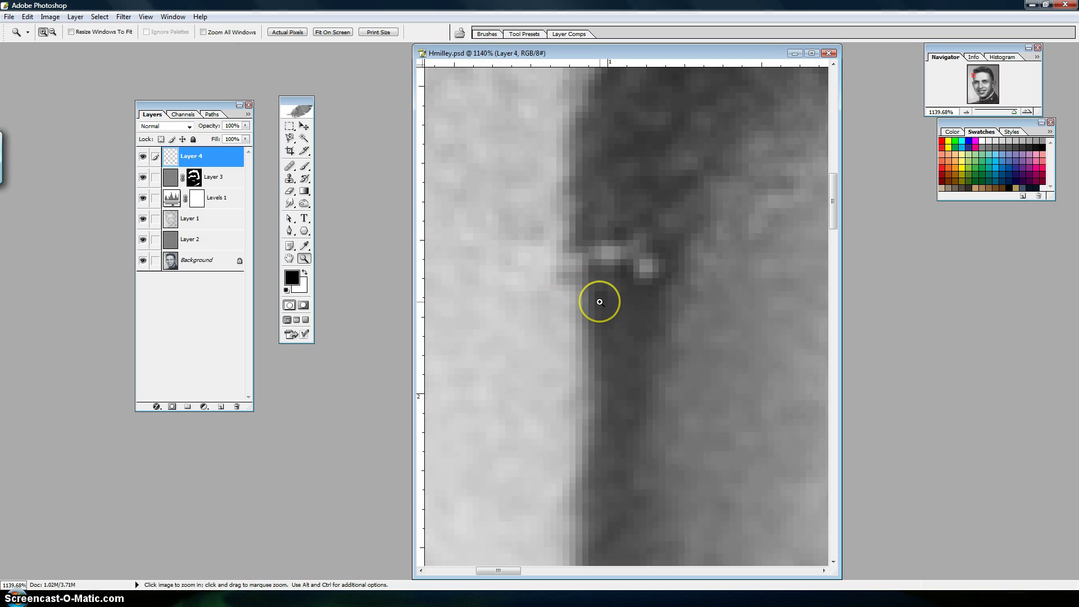
key(s)
click(602, 265)
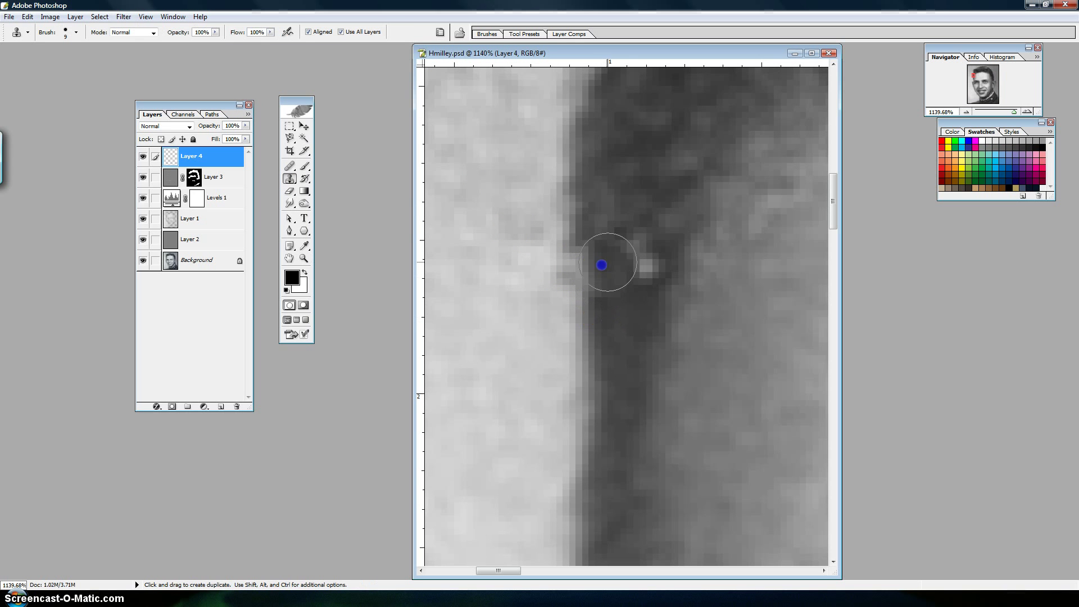
drag(607, 262, 631, 255)
Step: Clone light skin over the dark spots on the nose bridge and between the eyebrows
click(305, 256)
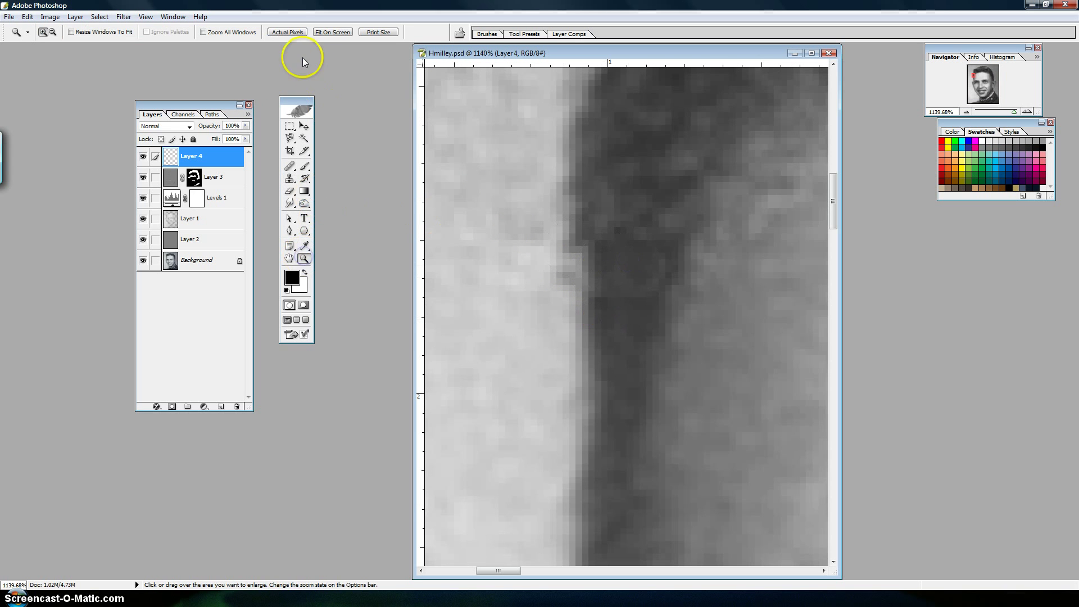
click(287, 32)
drag(570, 267, 626, 321)
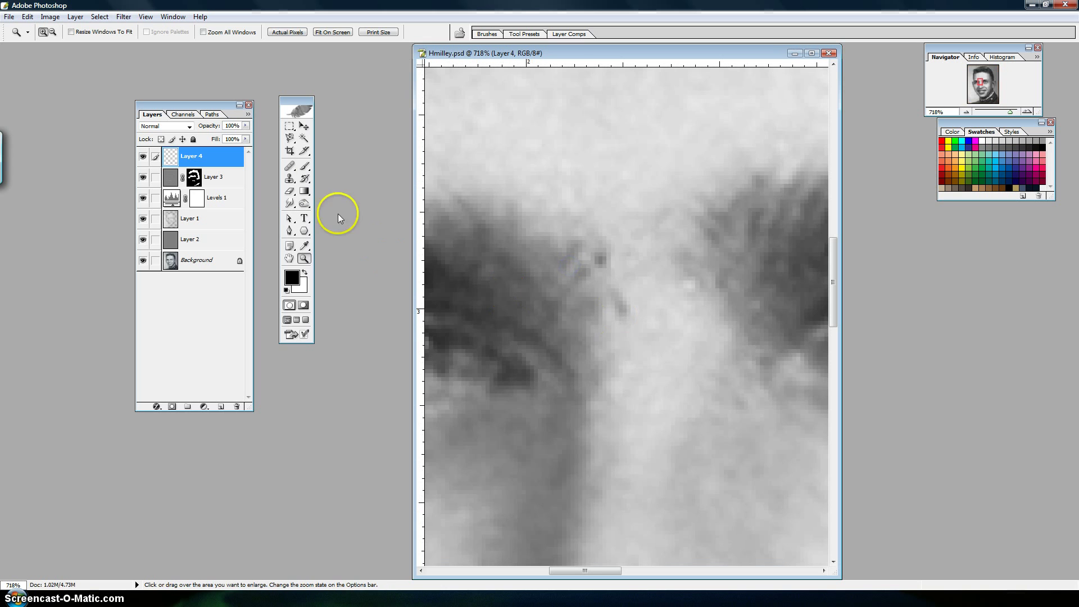
key(s)
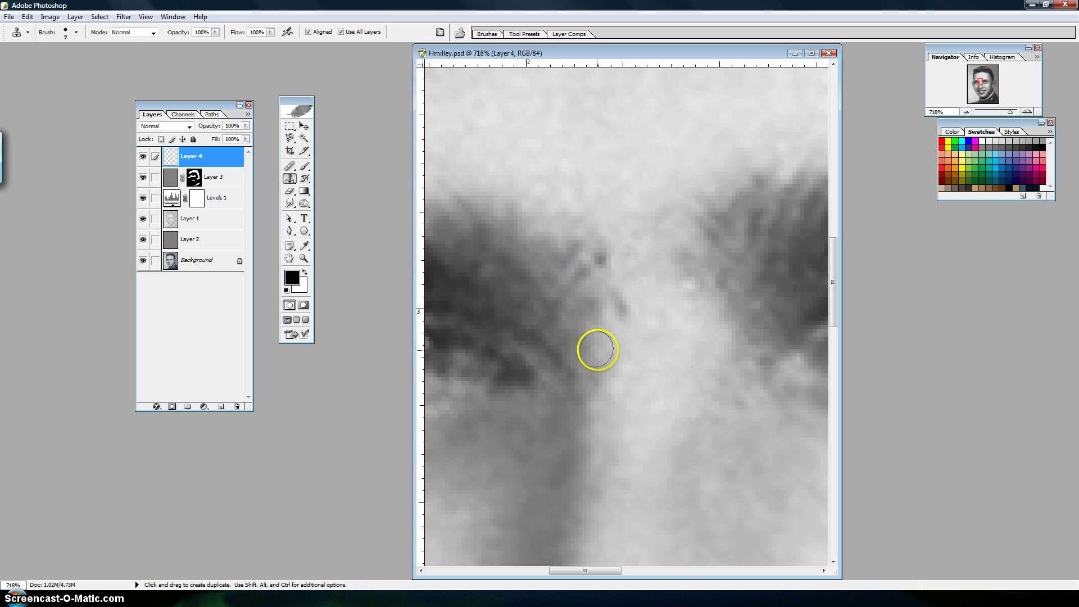
mouse_move(616, 352)
mouse_down()
mouse_move(596, 315)
mouse_move(607, 295)
mouse_move(581, 262)
mouse_up()
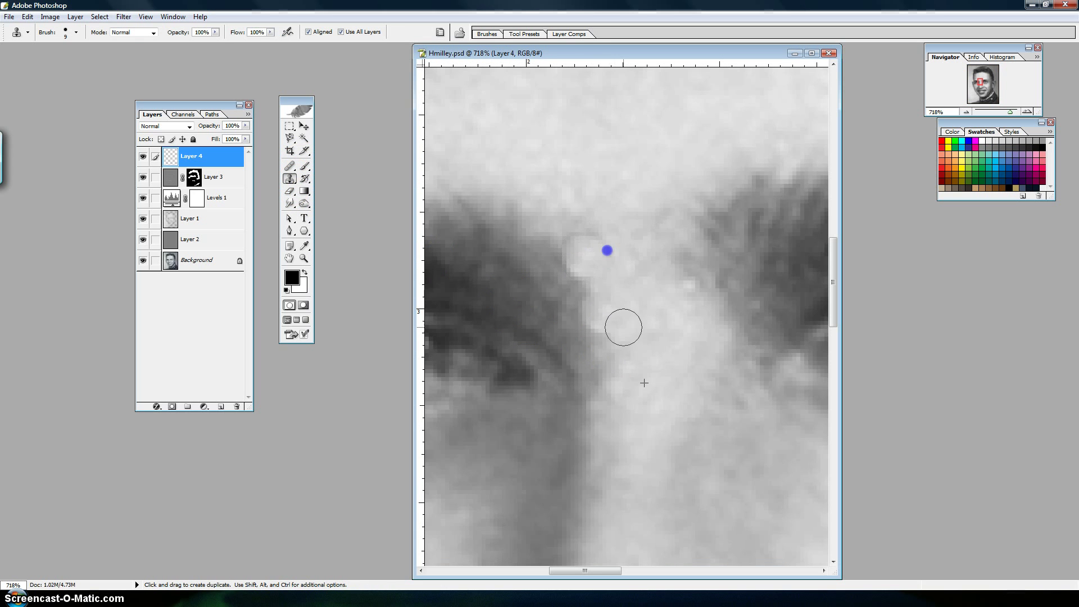
drag(623, 327, 621, 322)
drag(566, 228, 596, 240)
alt+click(616, 236)
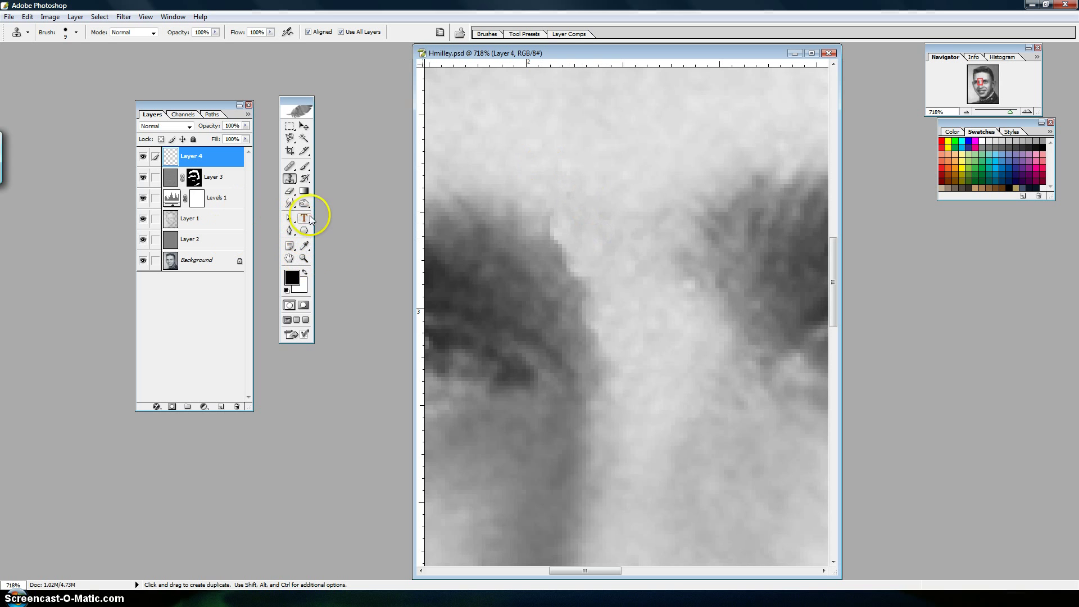
Step: Heal the inner edge of the left eyebrow with nearby skin, then fit the portrait on screen
click(289, 166)
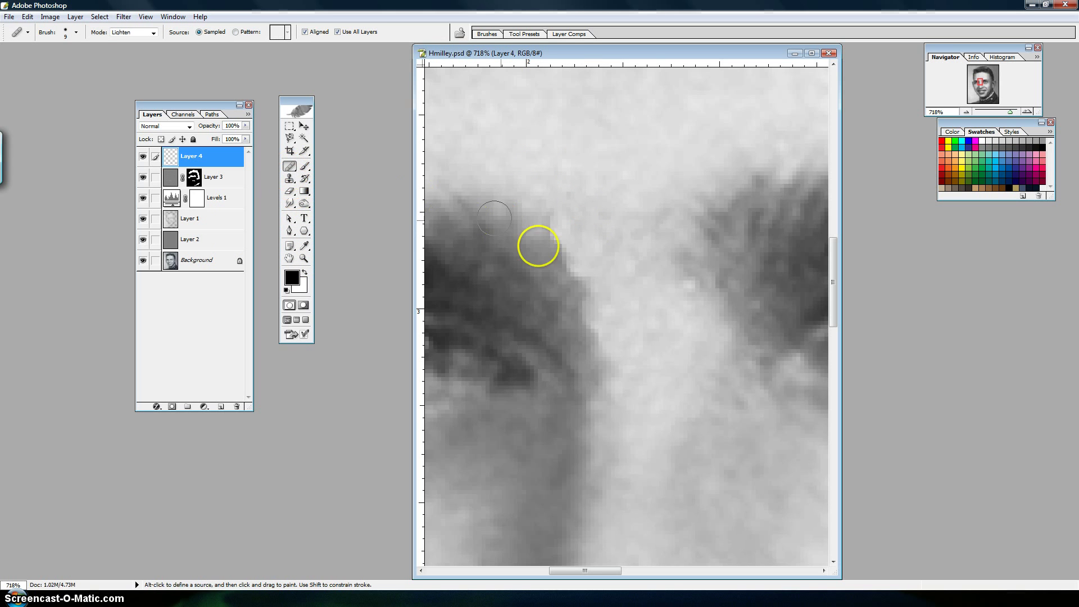
alt+click(599, 212)
drag(551, 211, 597, 313)
click(599, 341)
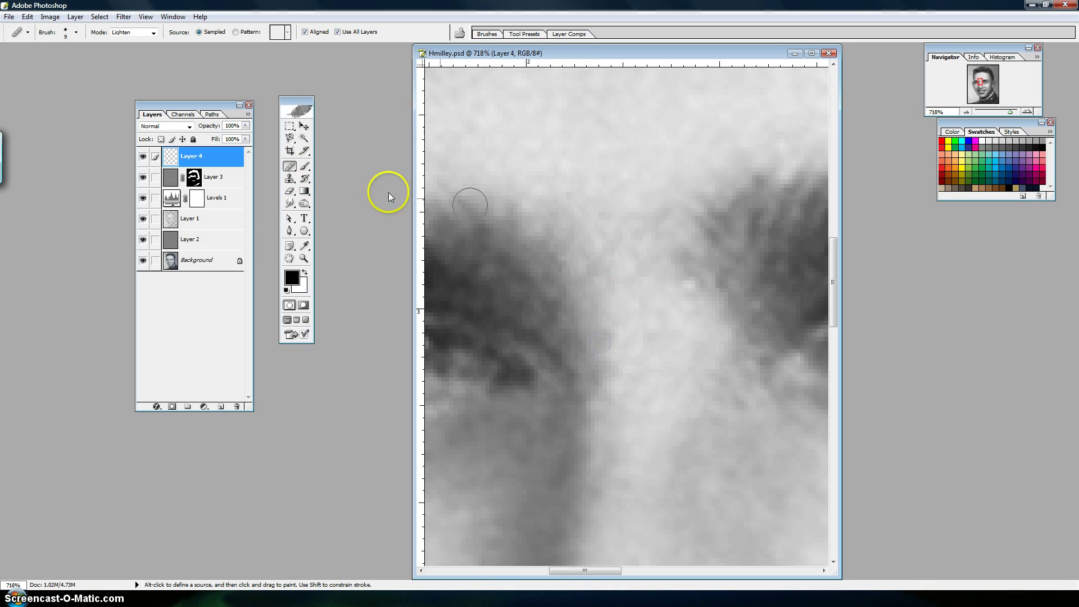
key(z)
click(336, 32)
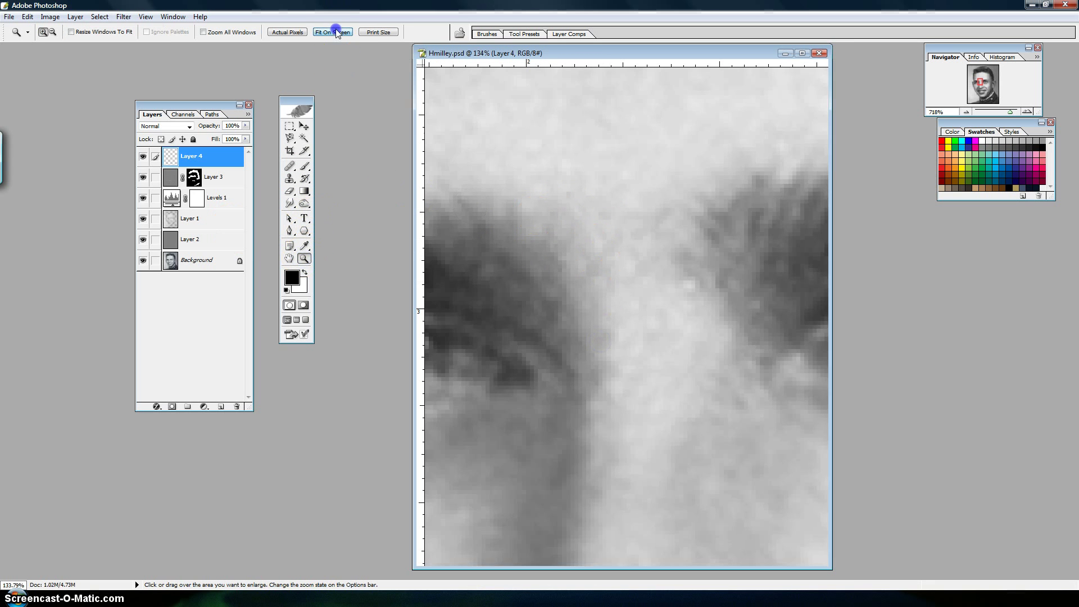
click(290, 179)
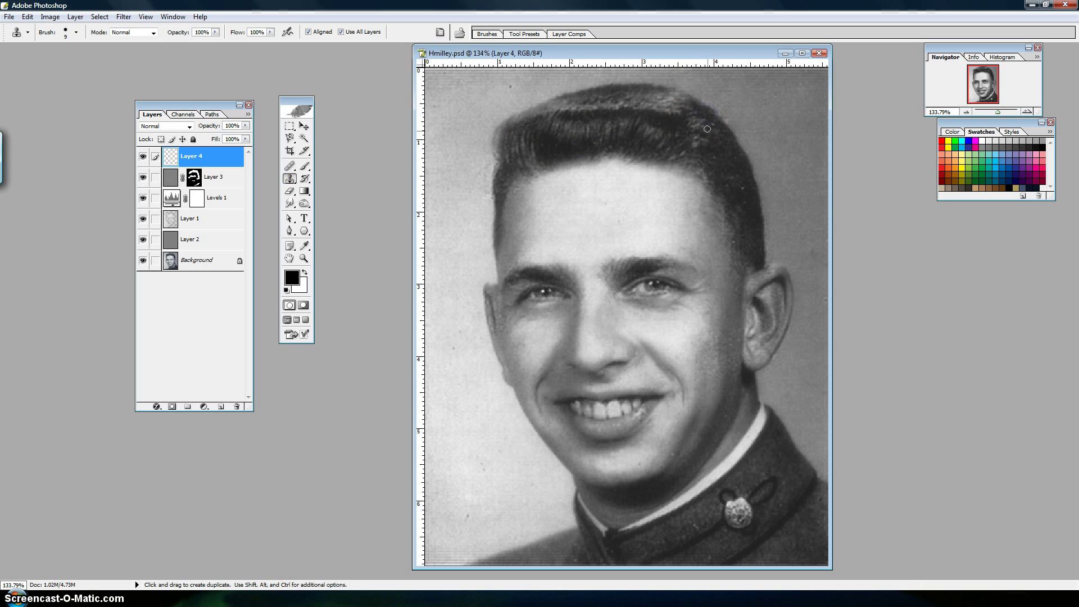
alt+click(741, 189)
alt+click(741, 254)
click(734, 243)
alt+click(506, 96)
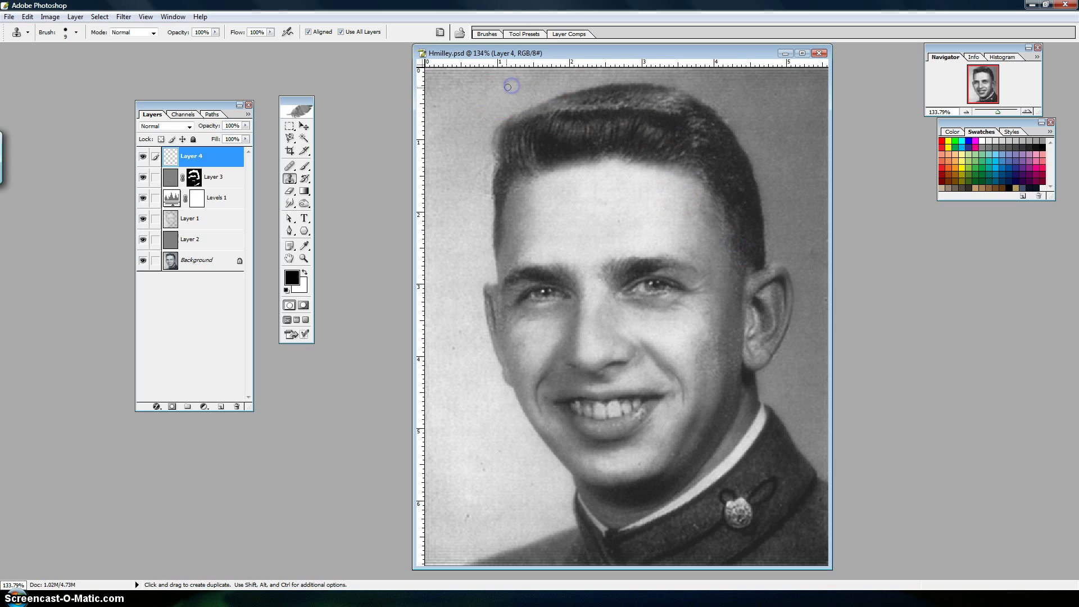